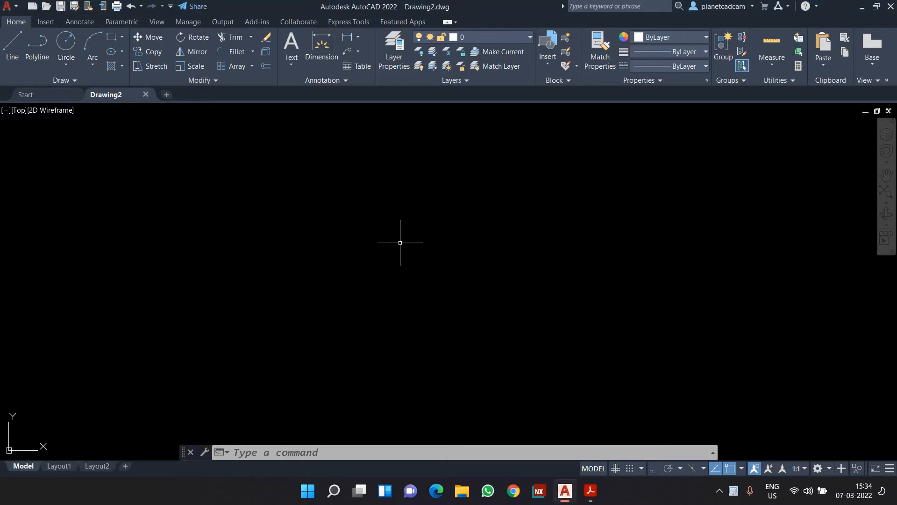
{"action": "left_click", "coordinate": [443, 205]}
{"action": "left_click", "coordinate": [359, 307]}
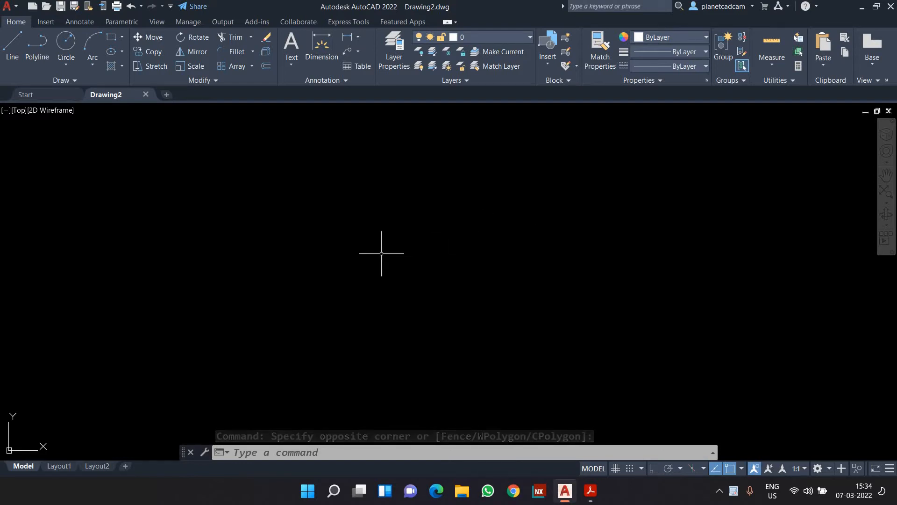
Open Notepad and write the command shortcut line "OFFSET - O"
{"action": "key", "text": "super+r"}
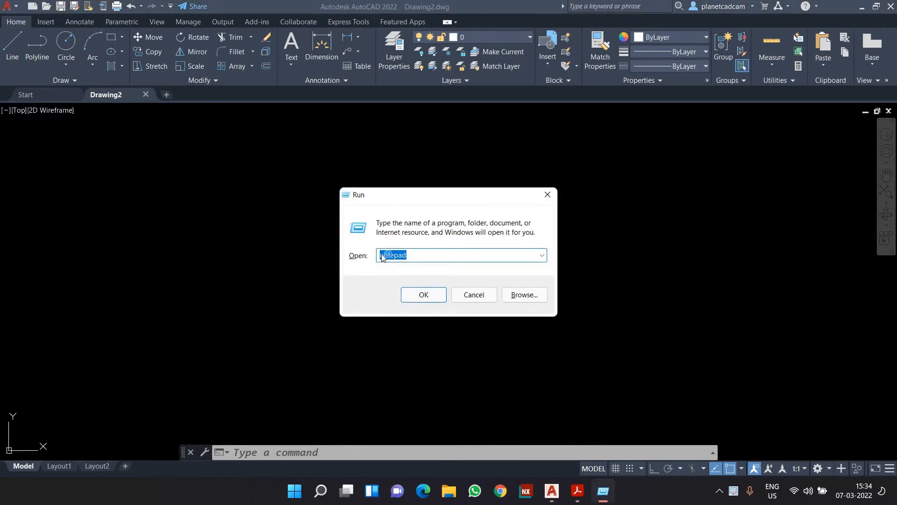
{"action": "key", "text": "Return"}
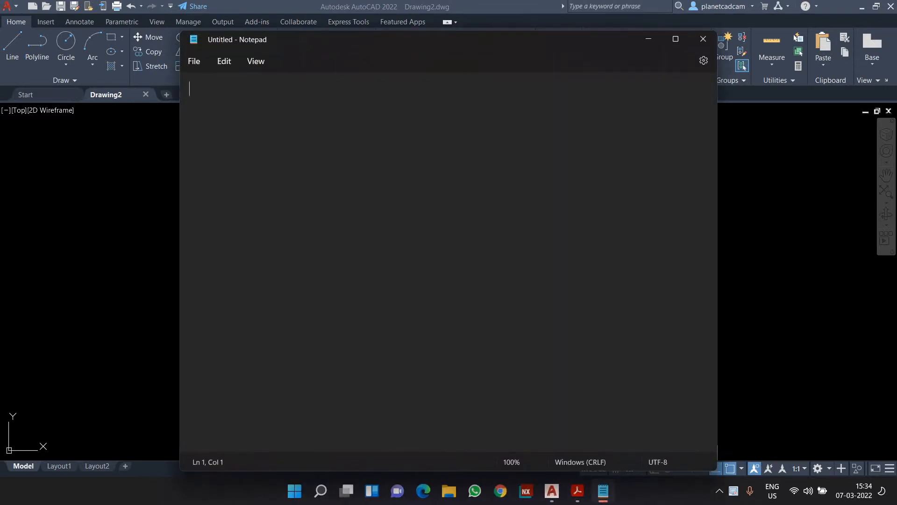
{"action": "type", "text": "oF"}
{"action": "key", "text": "BackSpace"}
{"action": "key", "text": "BackSpace"}
{"action": "type", "text": "OFFSET"}
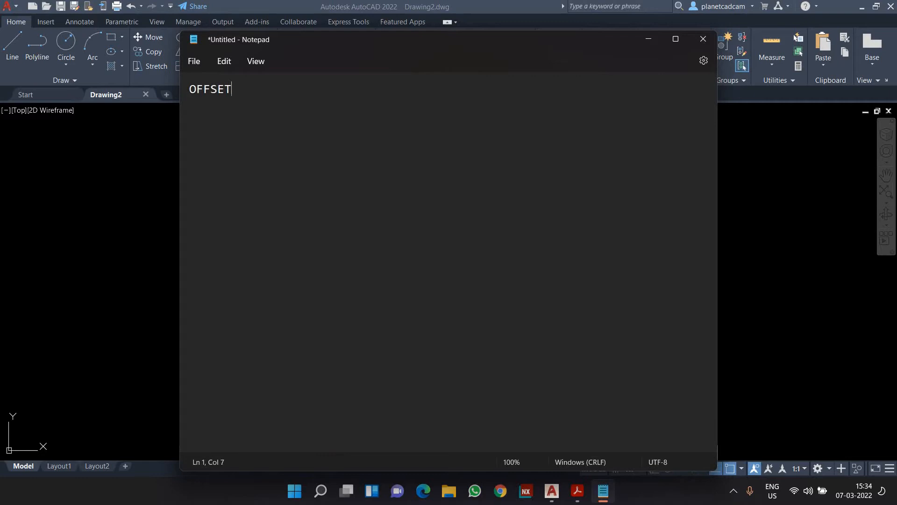
{"action": "type", "text": " ="}
{"action": "key", "text": "BackSpace"}
{"action": "key", "text": "BackSpace"}
{"action": "type", "text": "- O"}
Add the lines "JOIN - J" and "EXPLODE - X" below the first one, and return to AutoCAD
{"action": "key", "text": "Return"}
{"action": "type", "text": "JOI"}
{"action": "type", "text": "EX"}
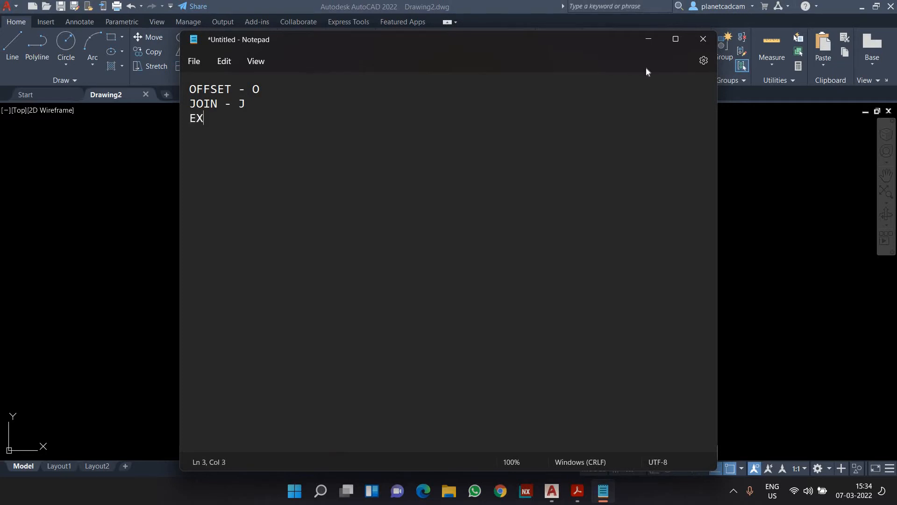
{"action": "type", "text": "PLODE - X"}
{"action": "left_click", "coordinate": [648, 39]}
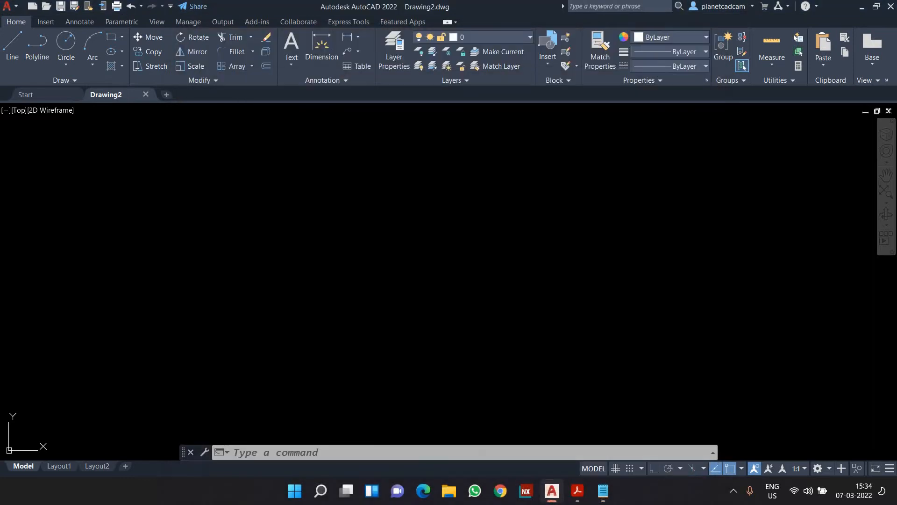
{"action": "left_click", "coordinate": [508, 200]}
{"action": "left_click", "coordinate": [427, 260]}
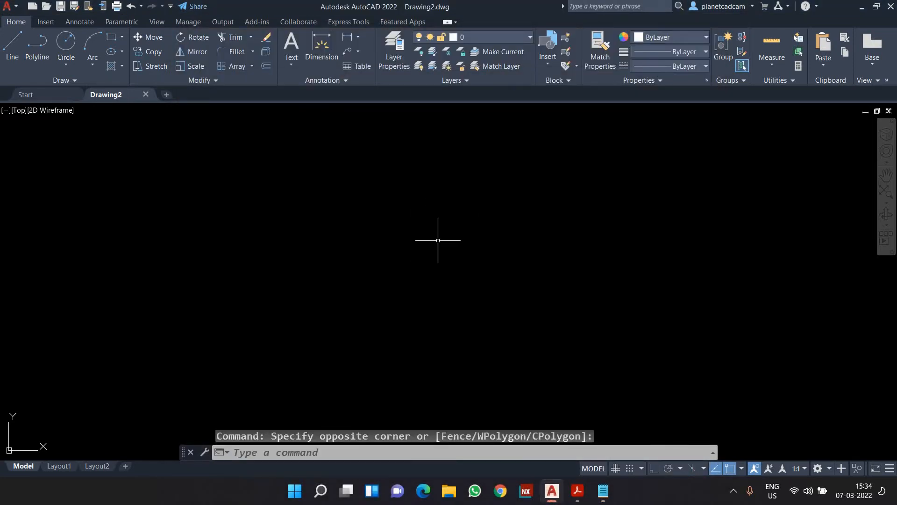
Draw a single line sloping down to the right in the middle of the drawing area
{"action": "type", "text": "l"}
{"action": "key", "text": "Return"}
{"action": "left_click", "coordinate": [369, 244]}
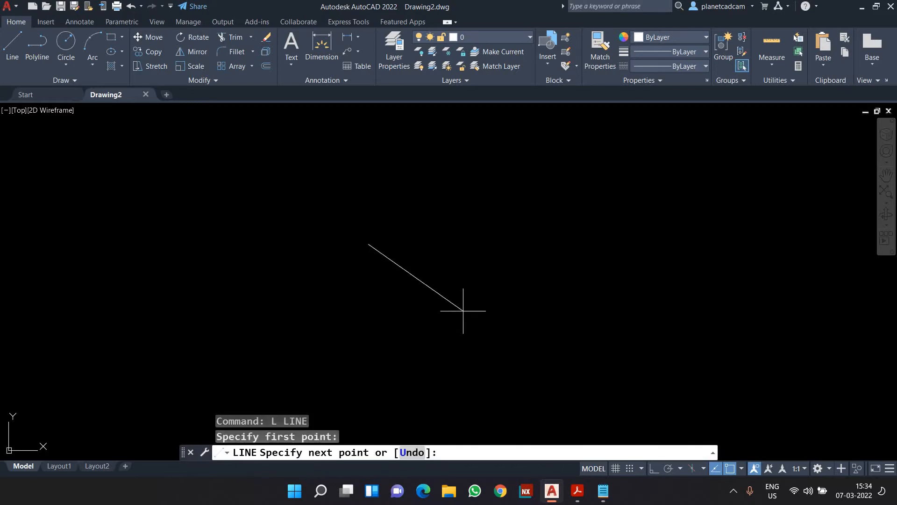
{"action": "left_click", "coordinate": [509, 321]}
{"action": "key", "text": "Escape"}
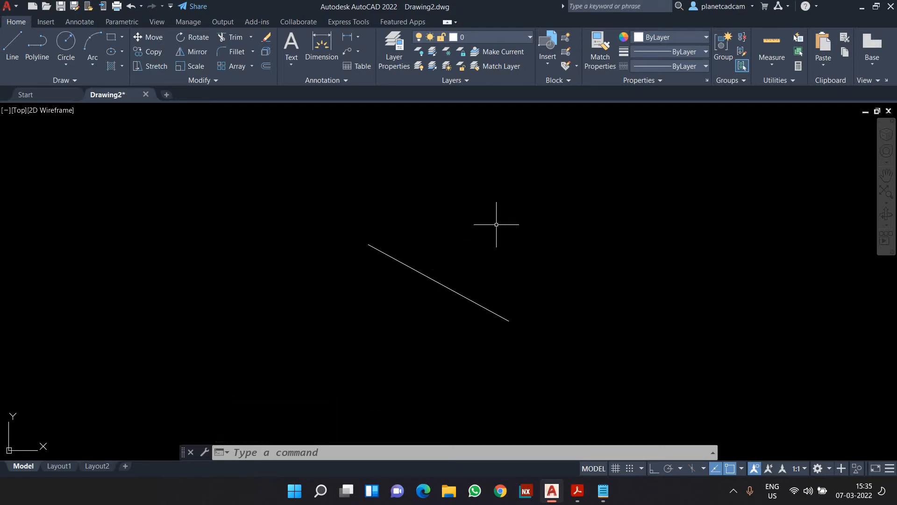
Offset the sloping line by a distance of 10 to its upper-right side
{"action": "type", "text": "o"}
{"action": "key", "text": "Return"}
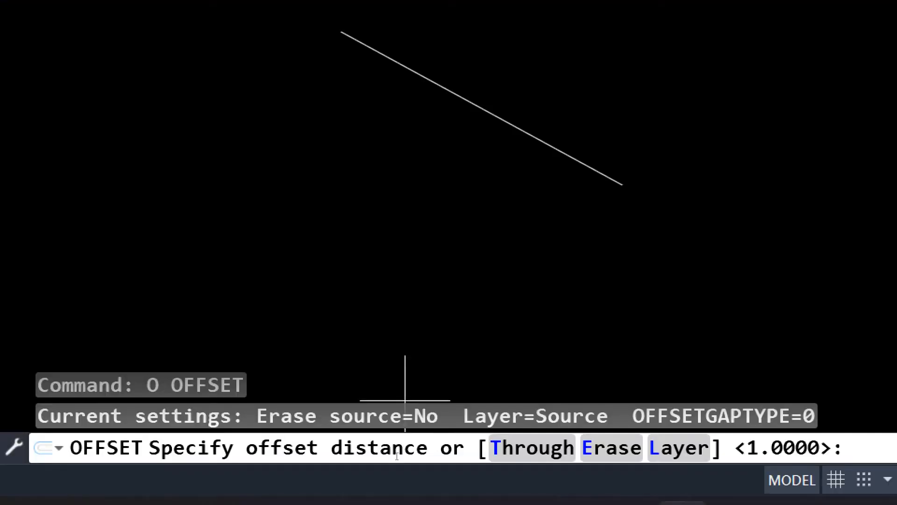
{"action": "type", "text": "10"}
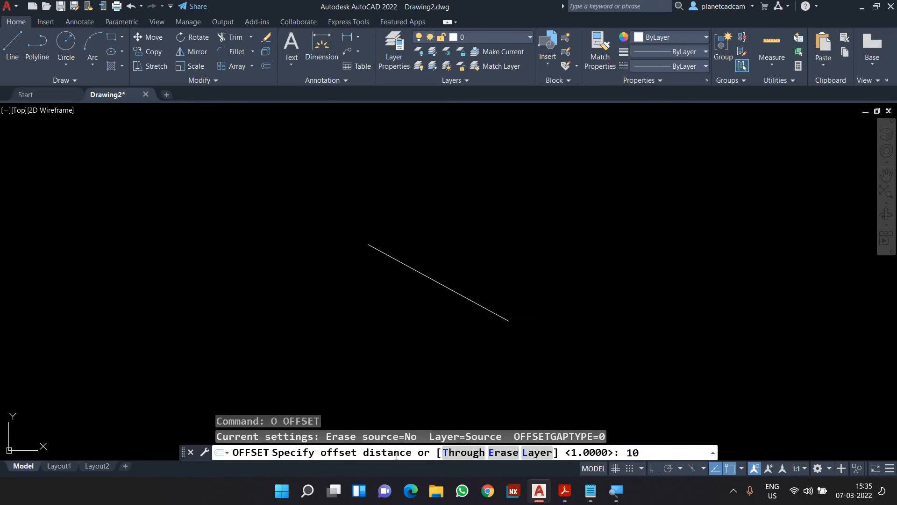
{"action": "key", "text": "Return"}
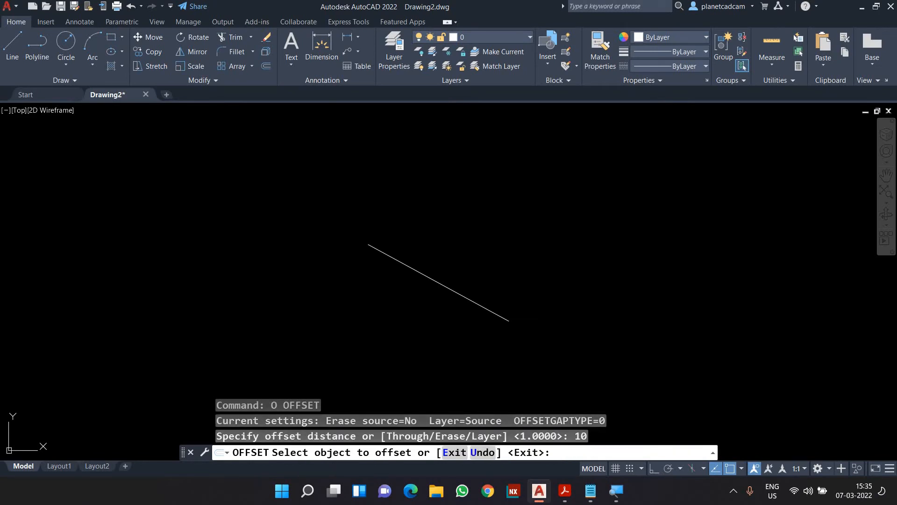
{"action": "left_click", "coordinate": [494, 313]}
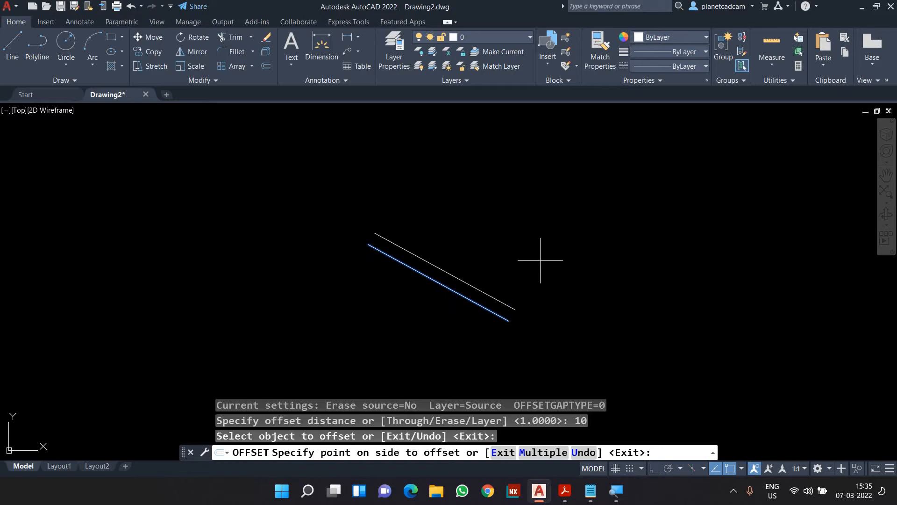
{"action": "left_click", "coordinate": [504, 264]}
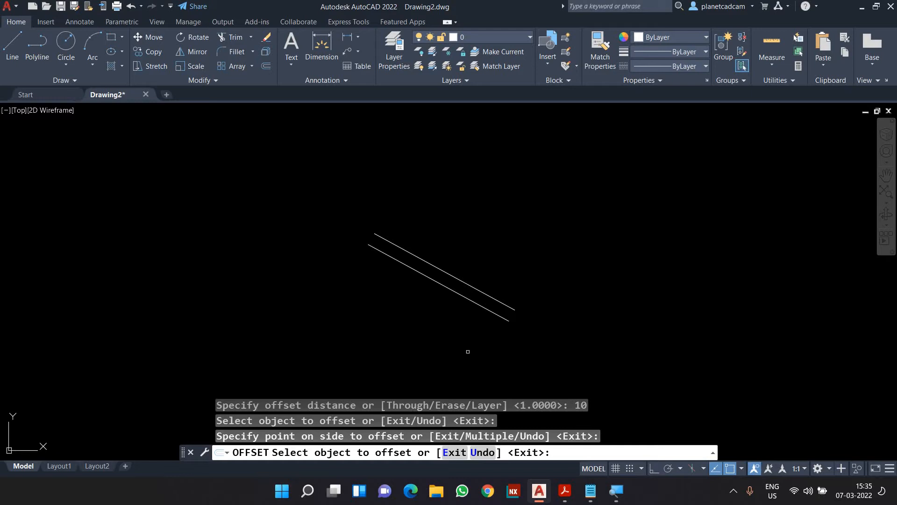
Offset the newest parallel line twice more to the upper right, each time starting from the latest copy
{"action": "left_click", "coordinate": [499, 301]}
{"action": "left_click", "coordinate": [509, 280]}
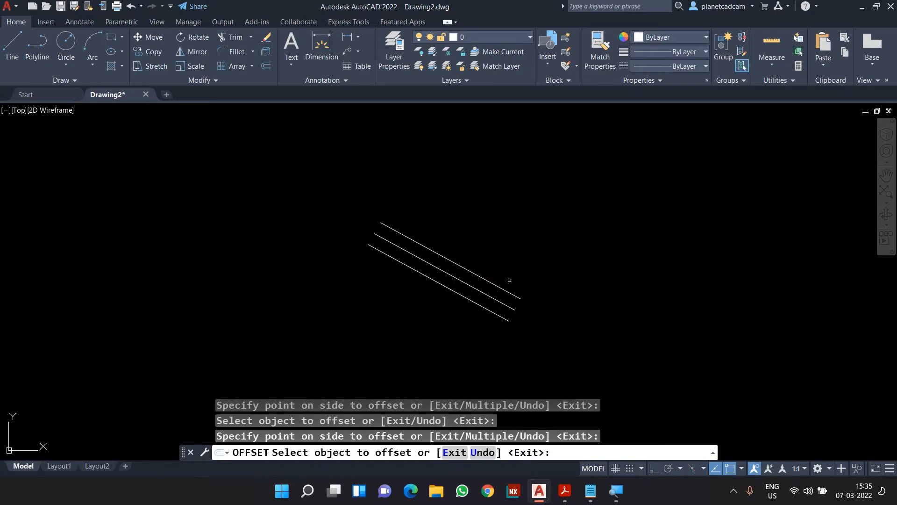
{"action": "left_click", "coordinate": [507, 291]}
{"action": "left_click", "coordinate": [520, 263]}
Offset the uppermost line ten times to the upper right with the Multiple option, and end the Offset command
{"action": "middle_click_drag", "start_coordinate": [514, 282], "coordinate": [380, 326]}
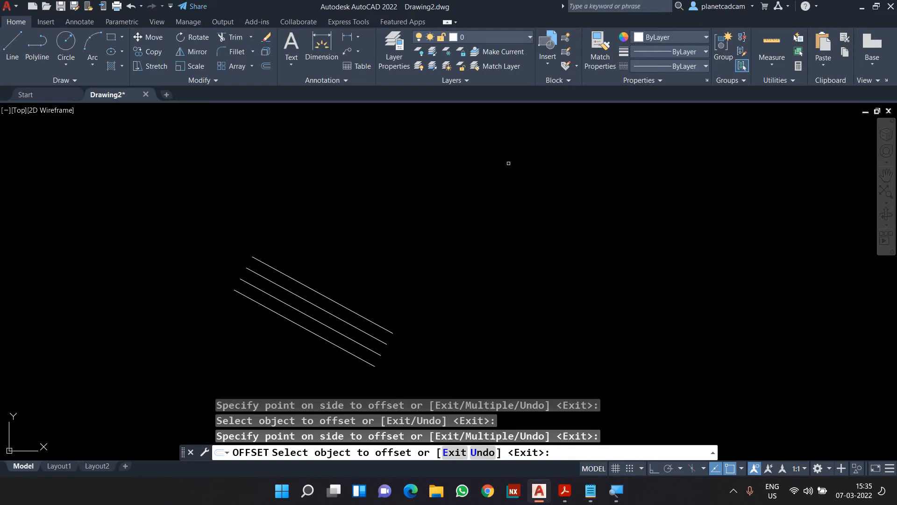
{"action": "left_click", "coordinate": [381, 326]}
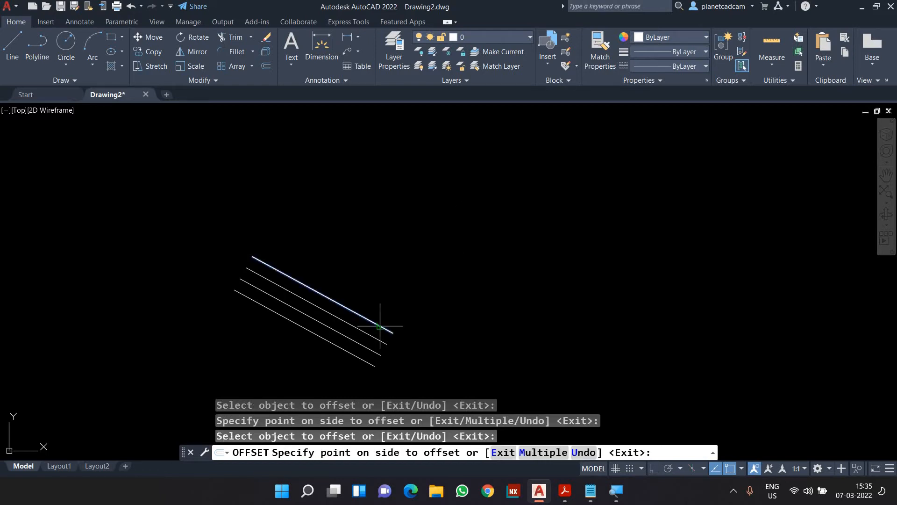
{"action": "left_click", "coordinate": [542, 452]}
{"action": "left_click", "coordinate": [435, 293]}
{"action": "left_click", "coordinate": [457, 272]}
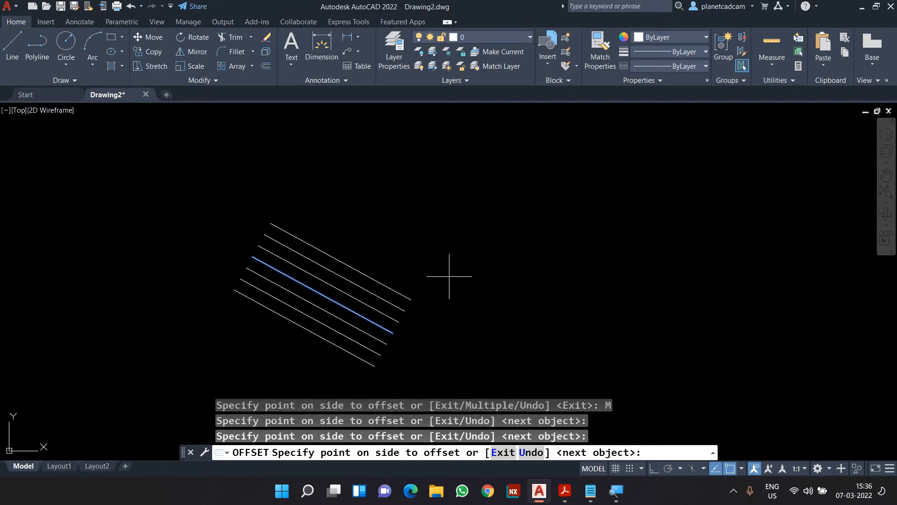
{"action": "left_click", "coordinate": [471, 248]}
{"action": "left_click", "coordinate": [474, 245]}
{"action": "left_click", "coordinate": [490, 229]}
{"action": "left_click", "coordinate": [500, 216]}
{"action": "left_click", "coordinate": [513, 207]}
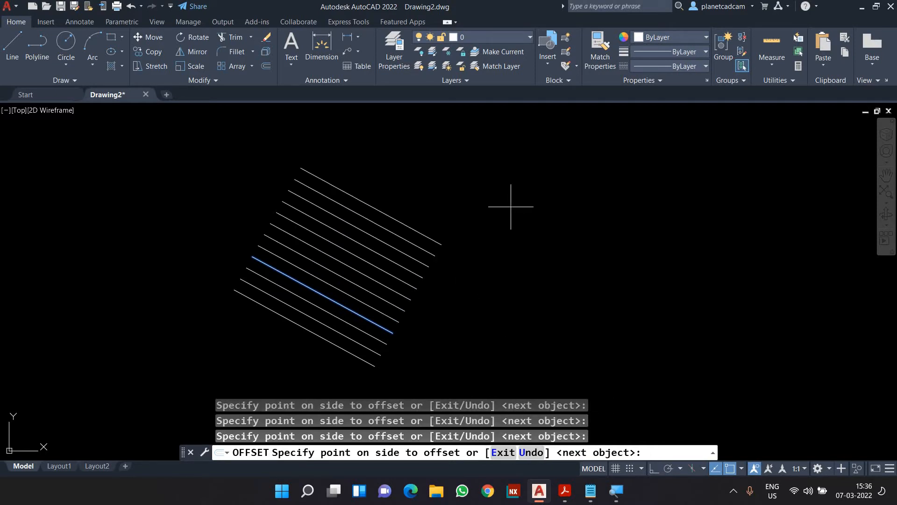
{"action": "left_click", "coordinate": [528, 198]}
{"action": "left_click", "coordinate": [560, 187]}
{"action": "left_click", "coordinate": [566, 184]}
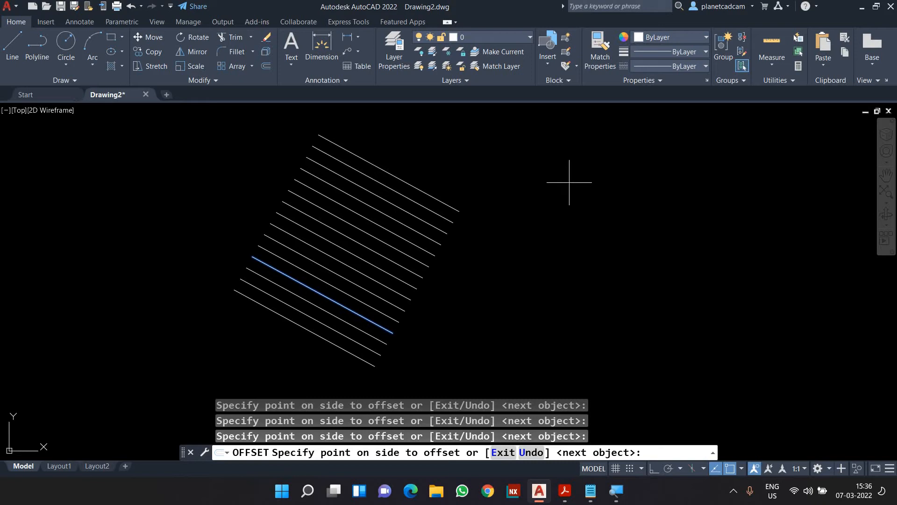
{"action": "key", "text": "Escape"}
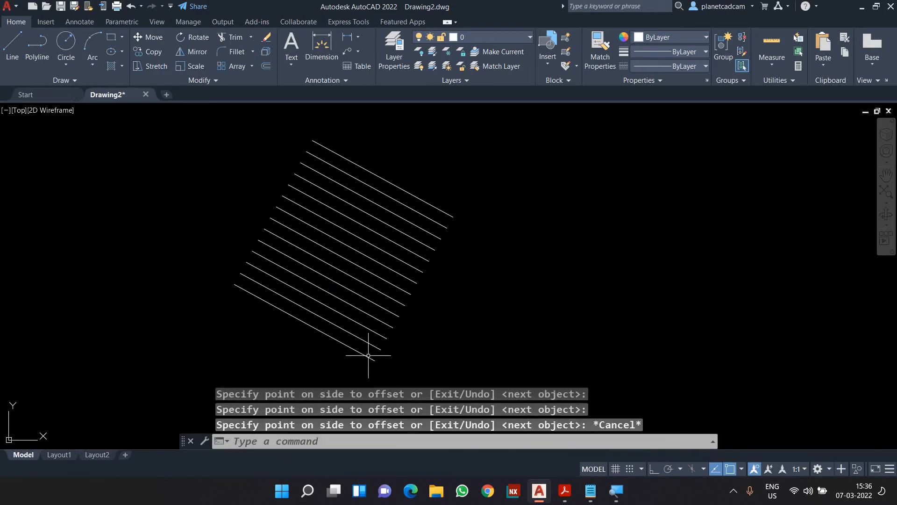
Delete all the parallel lines from the drawing
{"action": "left_click", "coordinate": [460, 364]}
{"action": "left_click", "coordinate": [289, 190]}
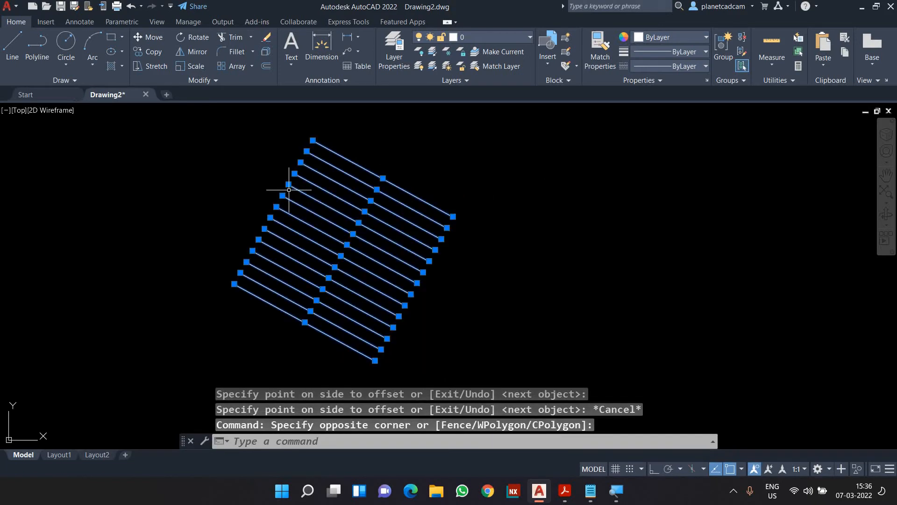
{"action": "key", "text": "Delete"}
Draw a circle in the middle of the empty drawing area
{"action": "type", "text": "c"}
{"action": "key", "text": "Return"}
{"action": "left_click", "coordinate": [391, 261]}
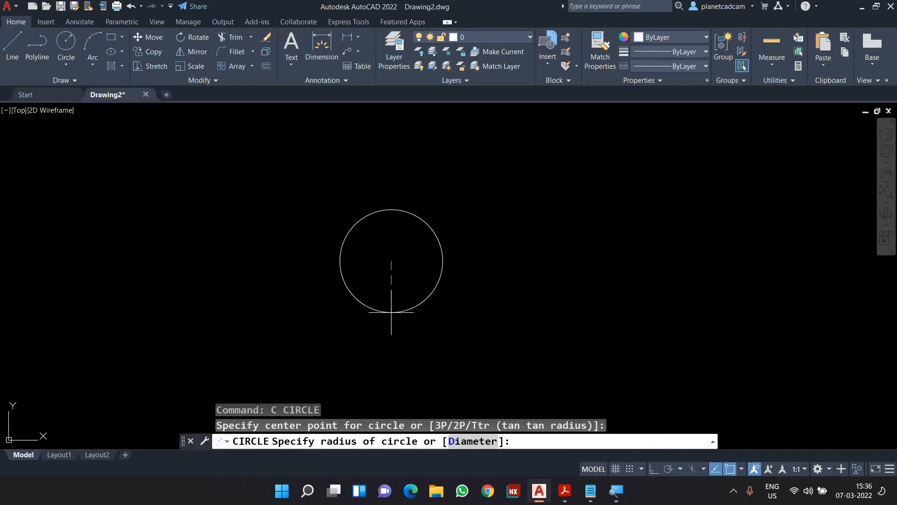
{"action": "left_click", "coordinate": [391, 313]}
Offset the circle outward by a distance of 12, and offset the resulting circle outward once more
{"action": "middle_click_drag", "start_coordinate": [457, 315], "coordinate": [421, 328]}
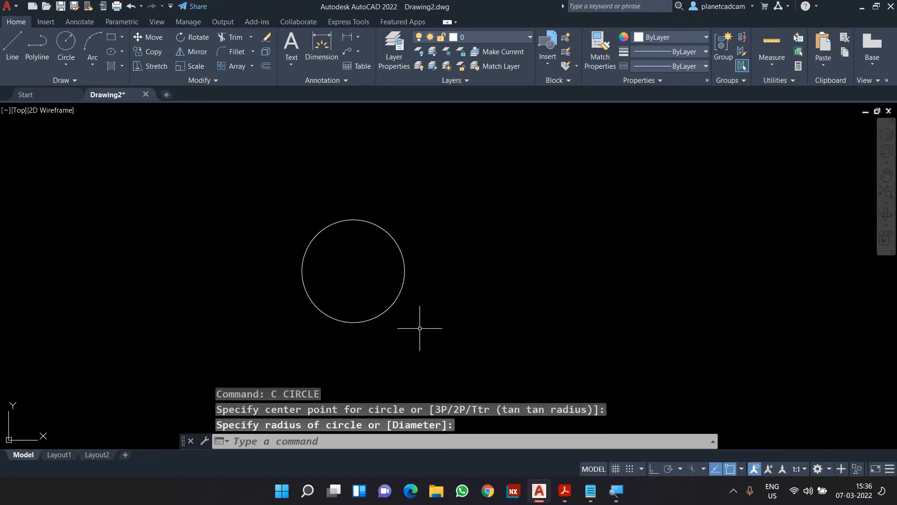
{"action": "type", "text": "o"}
{"action": "key", "text": "Return"}
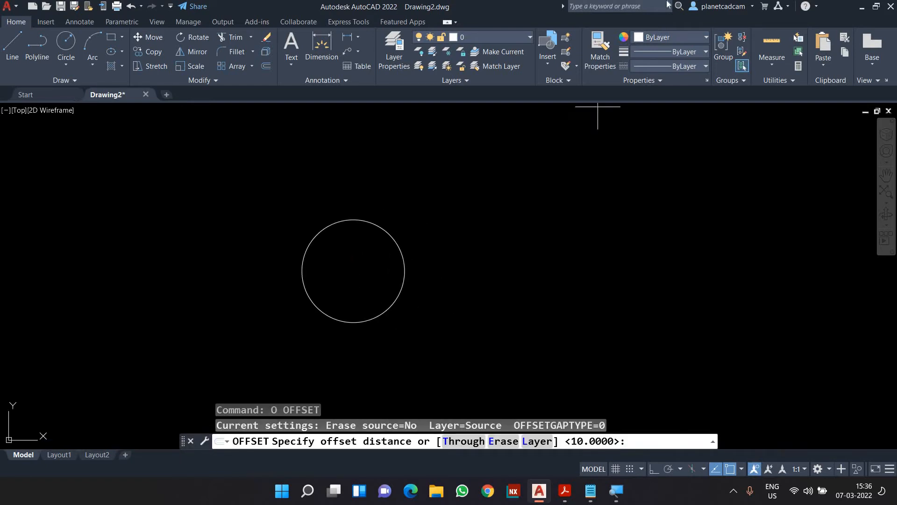
{"action": "type", "text": "12"}
{"action": "key", "text": "Return"}
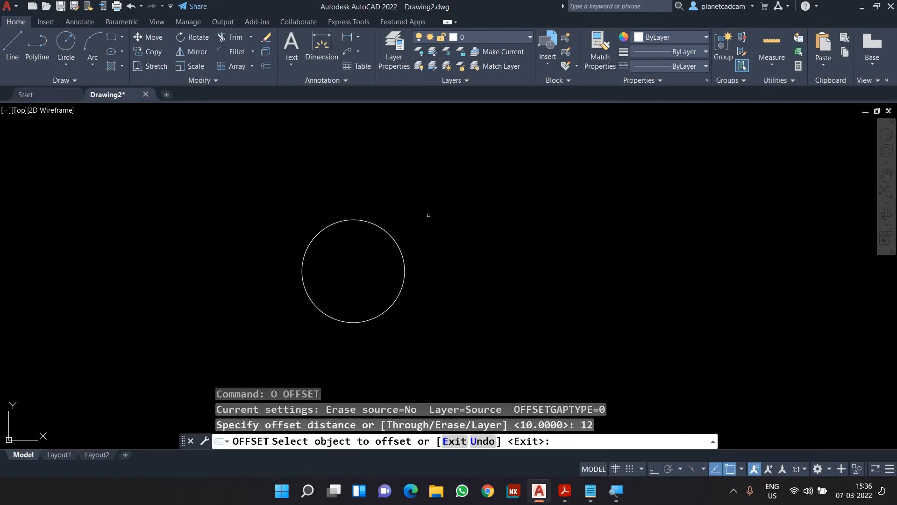
{"action": "left_click", "coordinate": [395, 238]}
{"action": "left_click", "coordinate": [420, 235]}
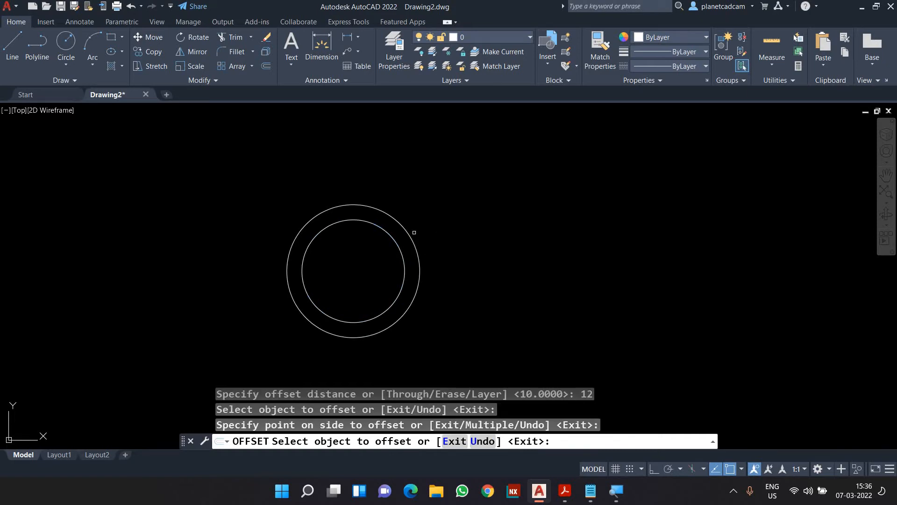
{"action": "left_click", "coordinate": [409, 236]}
{"action": "left_click", "coordinate": [429, 230]}
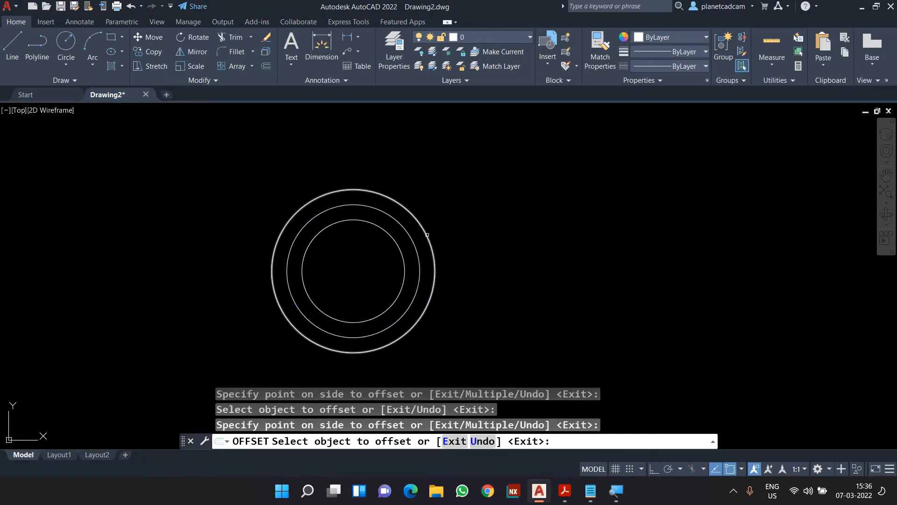
Offset the outermost circle outward nine times with the Multiple option, and end the Offset command
{"action": "left_click", "coordinate": [426, 233]}
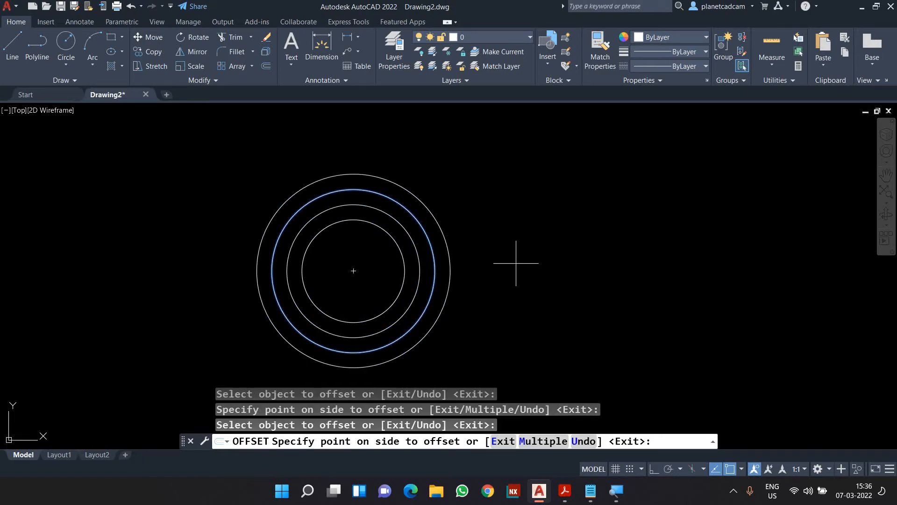
{"action": "left_click", "coordinate": [544, 441]}
{"action": "left_click", "coordinate": [514, 258]}
{"action": "left_click", "coordinate": [526, 252]}
{"action": "left_click", "coordinate": [535, 251]}
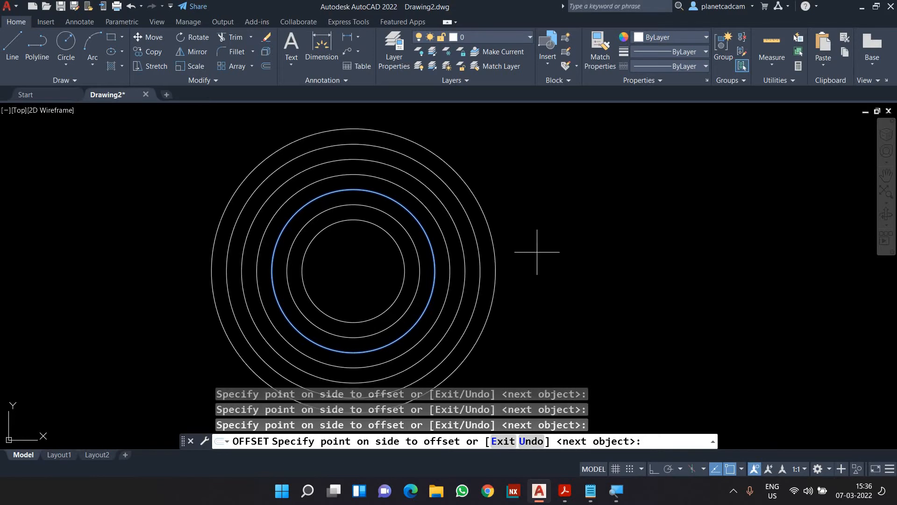
{"action": "left_click", "coordinate": [542, 252]}
{"action": "left_click", "coordinate": [556, 252]}
{"action": "left_click", "coordinate": [584, 254]}
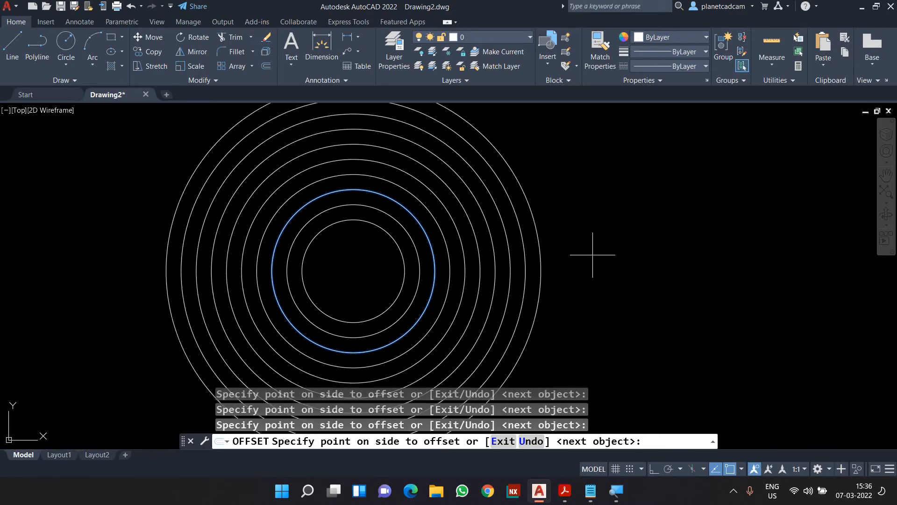
{"action": "left_click", "coordinate": [600, 253]}
{"action": "left_click", "coordinate": [615, 250]}
{"action": "key", "text": "Escape"}
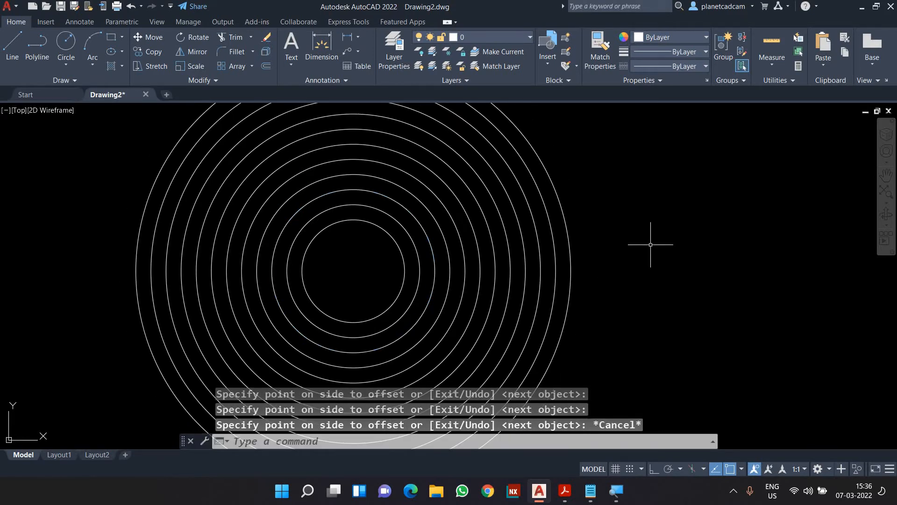
Delete all the concentric circles from the drawing
{"action": "scroll", "coordinate": [620, 238], "scroll_direction": "down", "scroll_amount": 2}
{"action": "middle_click_drag", "start_coordinate": [620, 237], "coordinate": [416, 217]}
{"action": "left_click", "coordinate": [447, 295]}
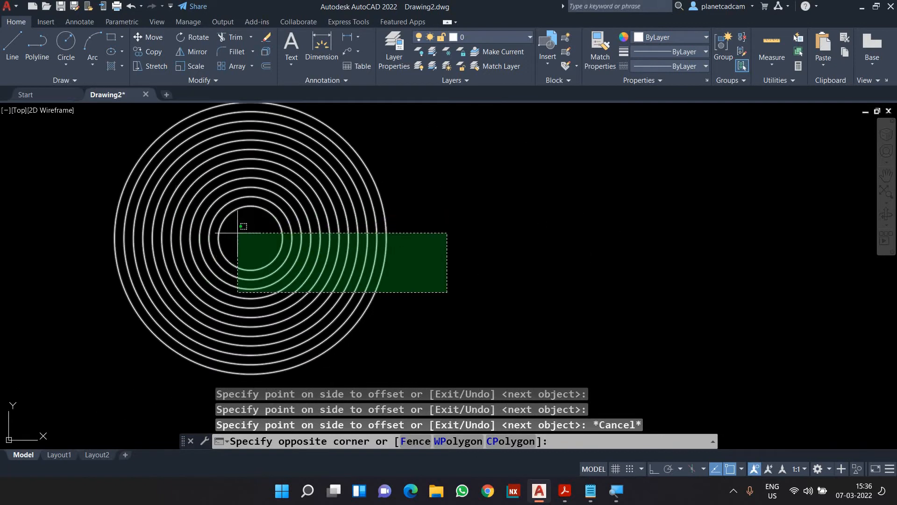
{"action": "left_click", "coordinate": [240, 233]}
{"action": "key", "text": "Delete"}
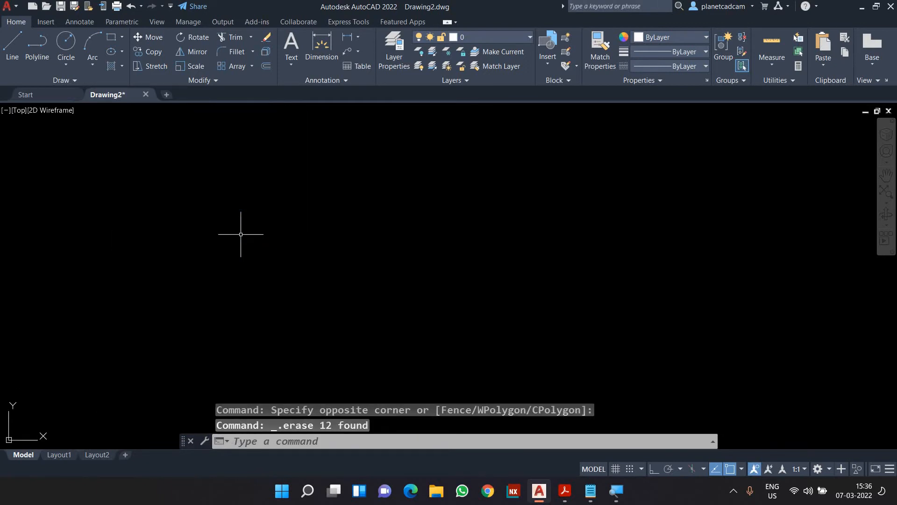
Draw a wide rectangle between two freely placed corner points in the empty drawing area
{"action": "type", "text": "REC"}
{"action": "key", "text": "Return"}
{"action": "left_click", "coordinate": [250, 307]}
{"action": "left_click", "coordinate": [375, 231]}
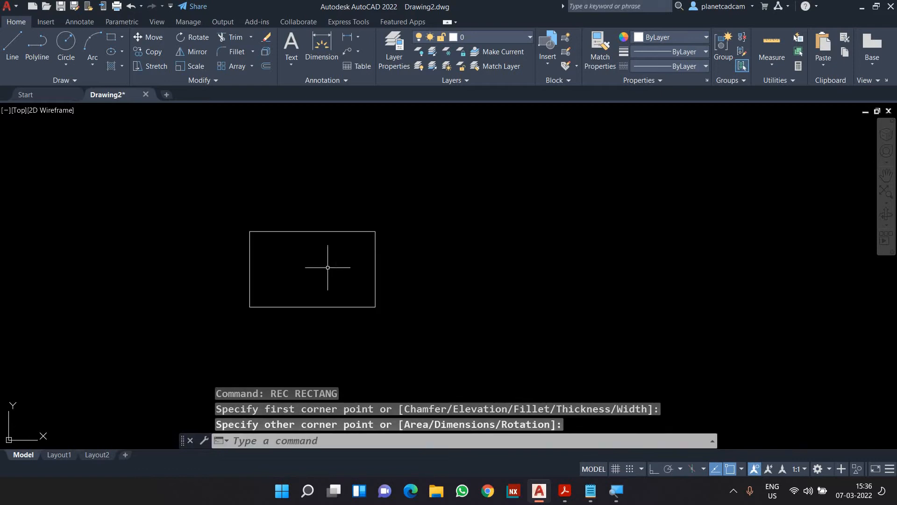
Select the rectangle to examine whether its sides form a single object, and clear the selection
{"action": "scroll", "coordinate": [328, 268], "scroll_direction": "up", "scroll_amount": 2}
{"action": "left_click", "coordinate": [448, 268]}
{"action": "left_click", "coordinate": [411, 280]}
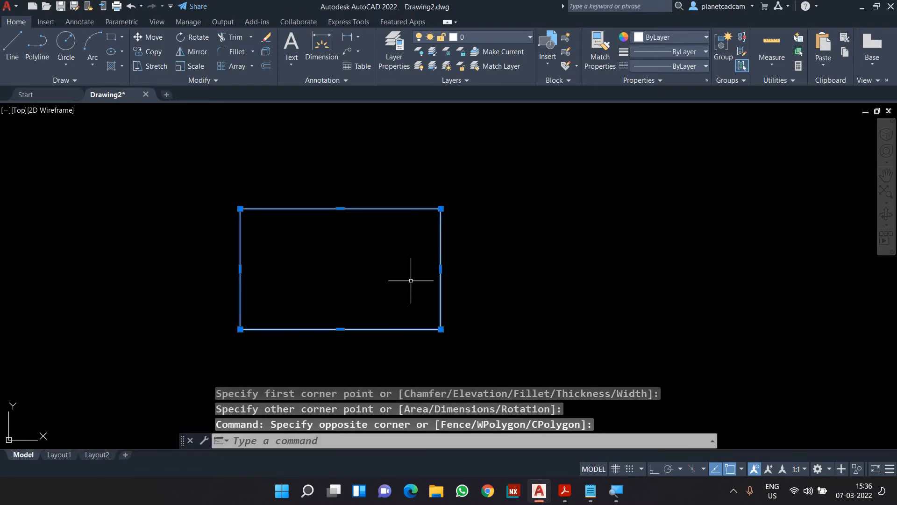
{"action": "key", "text": "Escape"}
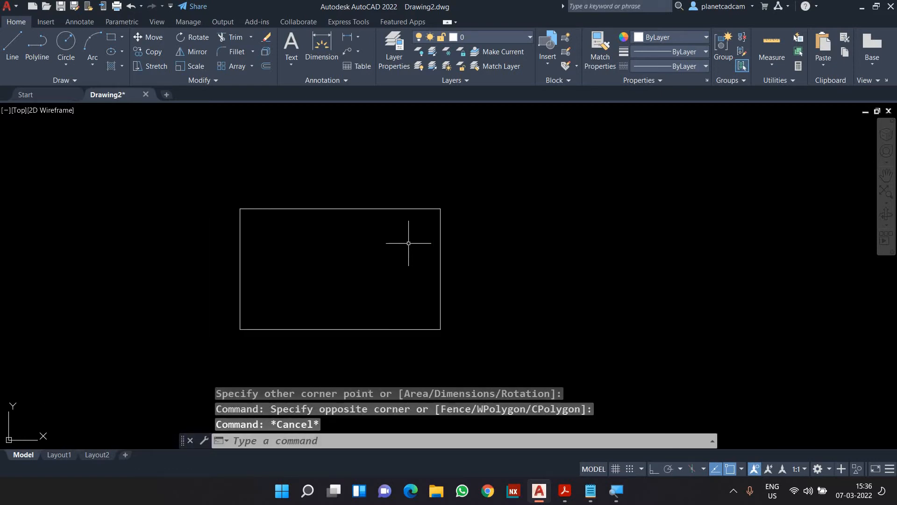
{"action": "left_click", "coordinate": [440, 259]}
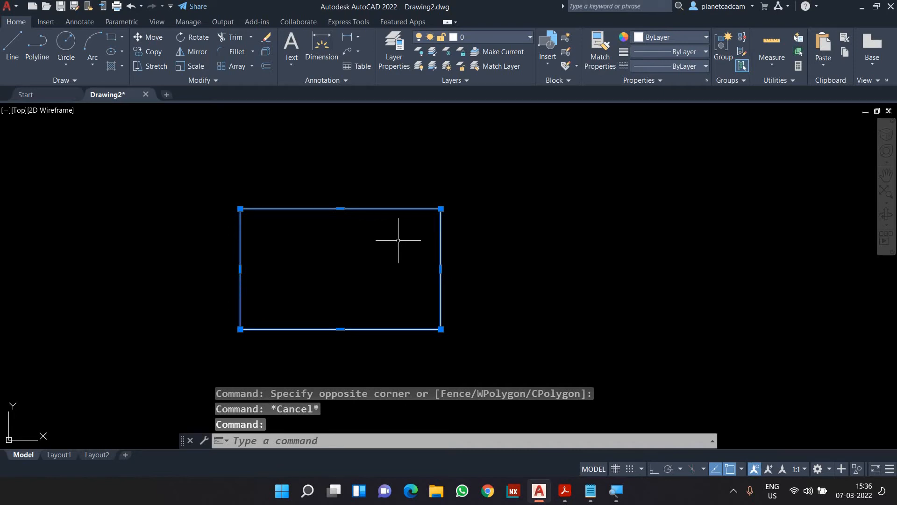
{"action": "key", "text": "Escape"}
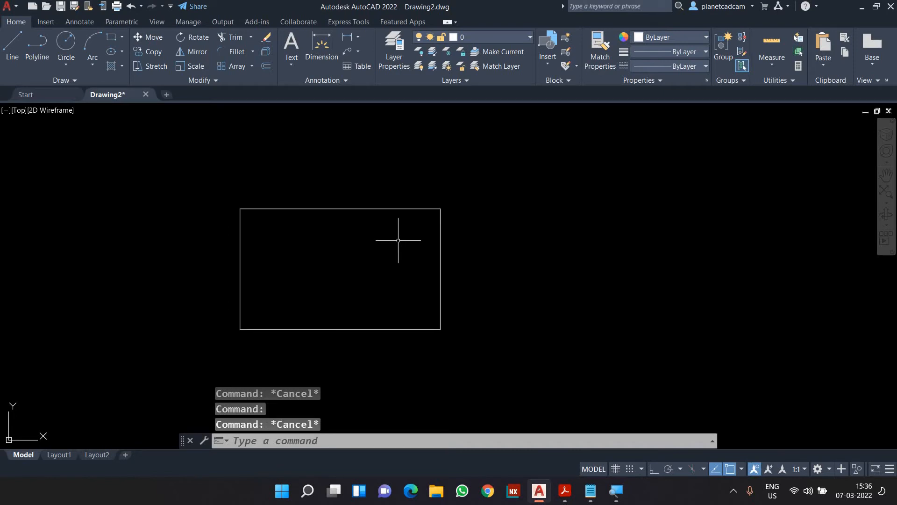
Offset the rectangle outward four times in succession at a distance of 12, each time from the newest outer rectangle
{"action": "type", "text": "o"}
{"action": "key", "text": "Return"}
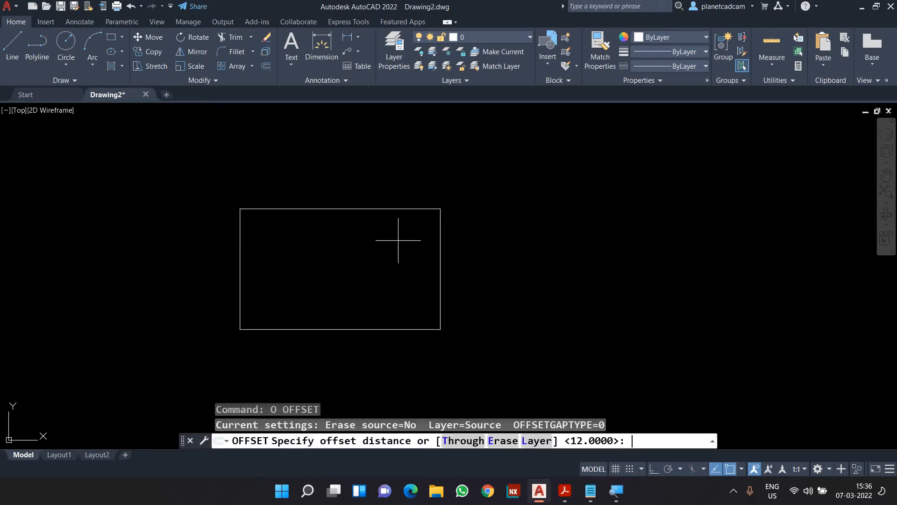
{"action": "key", "text": "Return"}
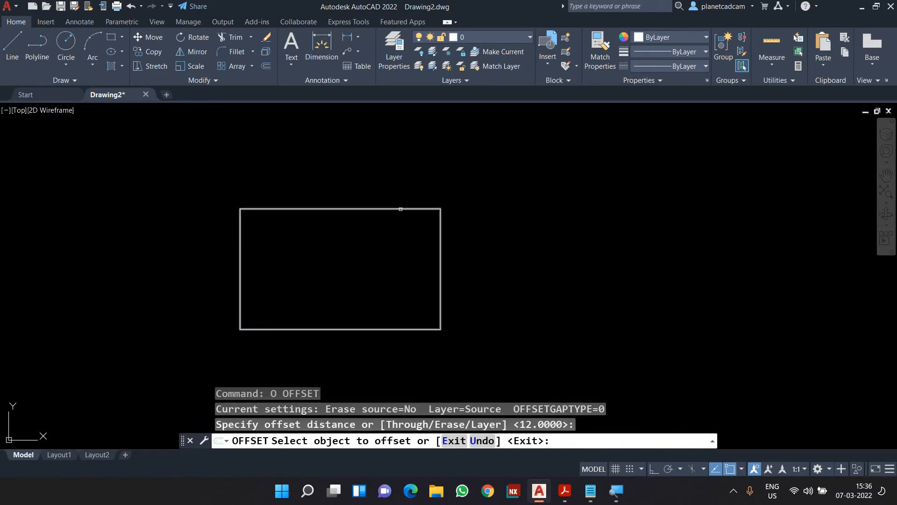
{"action": "left_click", "coordinate": [400, 209]}
{"action": "left_click", "coordinate": [398, 183]}
{"action": "left_click", "coordinate": [397, 194]}
{"action": "left_click", "coordinate": [394, 169]}
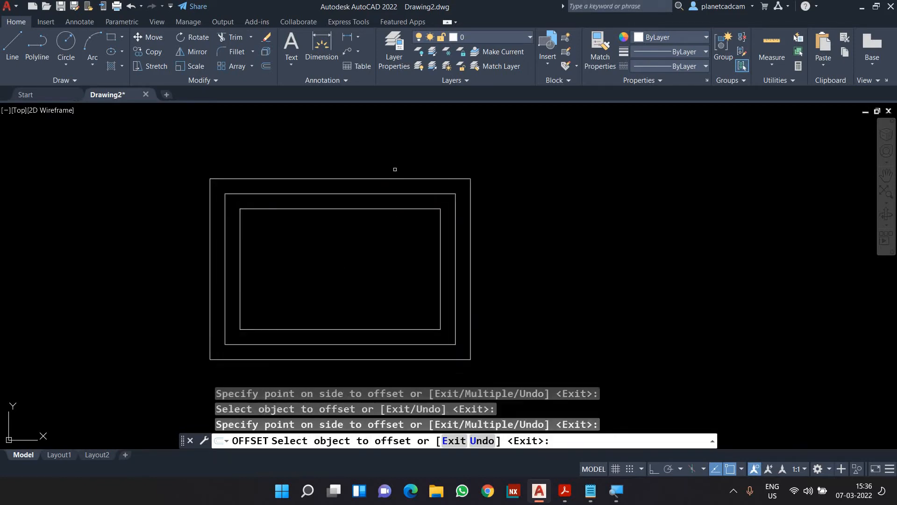
{"action": "left_click", "coordinate": [396, 179]}
{"action": "left_click", "coordinate": [388, 153]}
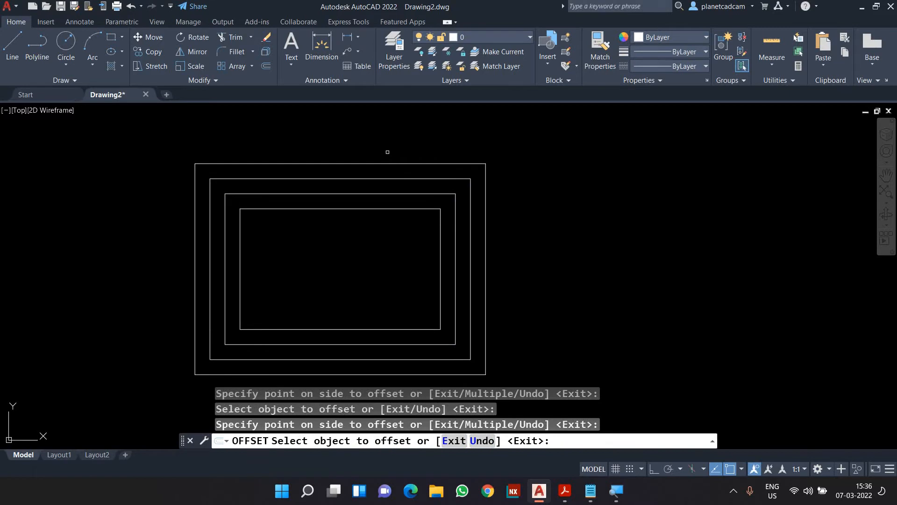
{"action": "left_click", "coordinate": [386, 164]}
{"action": "left_click", "coordinate": [332, 133]}
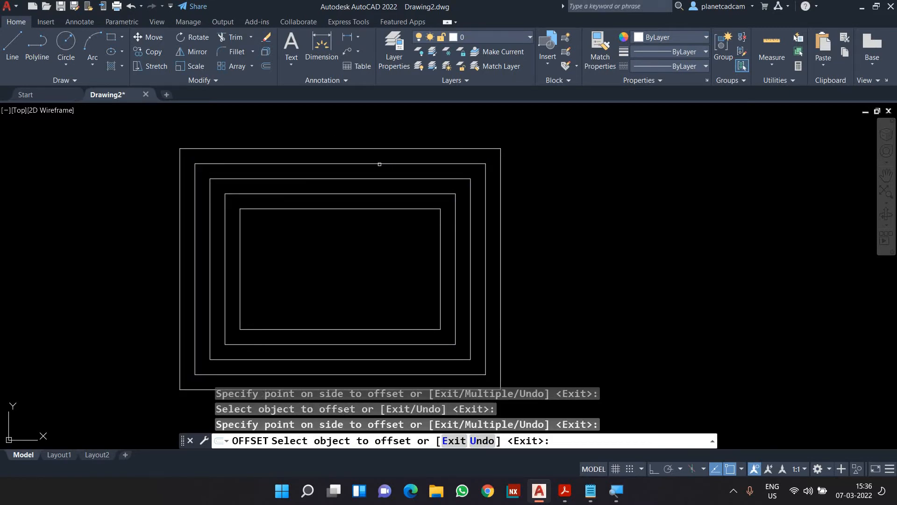
{"action": "key", "text": "Escape"}
Draw a closed rectangle from four separate lines with Ortho on, in the empty area beside the nested rectangles
{"action": "middle_click_drag", "start_coordinate": [525, 248], "coordinate": [360, 247]}
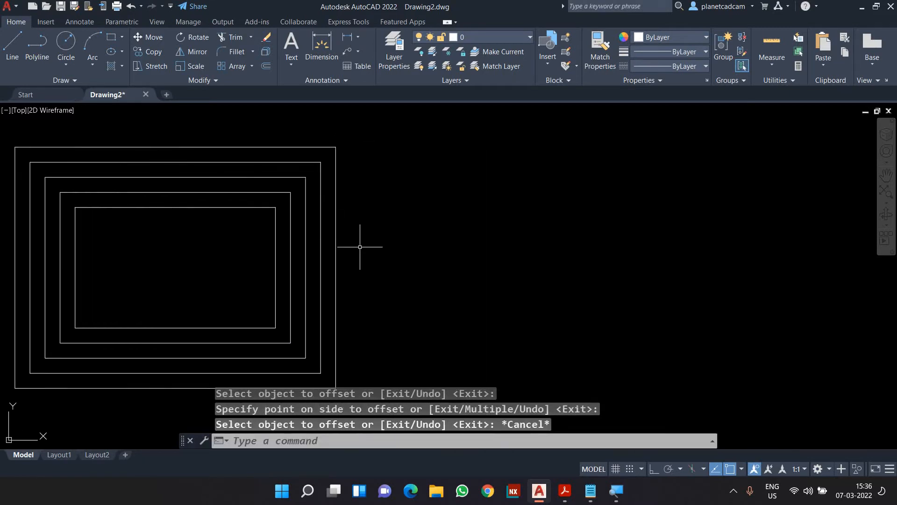
{"action": "type", "text": "l"}
{"action": "key", "text": "Return"}
{"action": "left_click", "coordinate": [489, 218]}
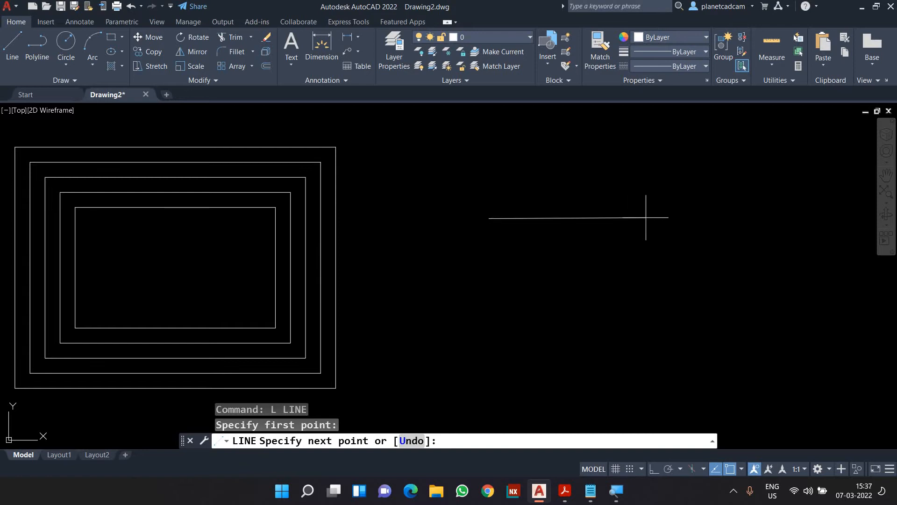
{"action": "key", "text": "F8"}
{"action": "left_click", "coordinate": [698, 225]}
{"action": "left_click", "coordinate": [697, 323]}
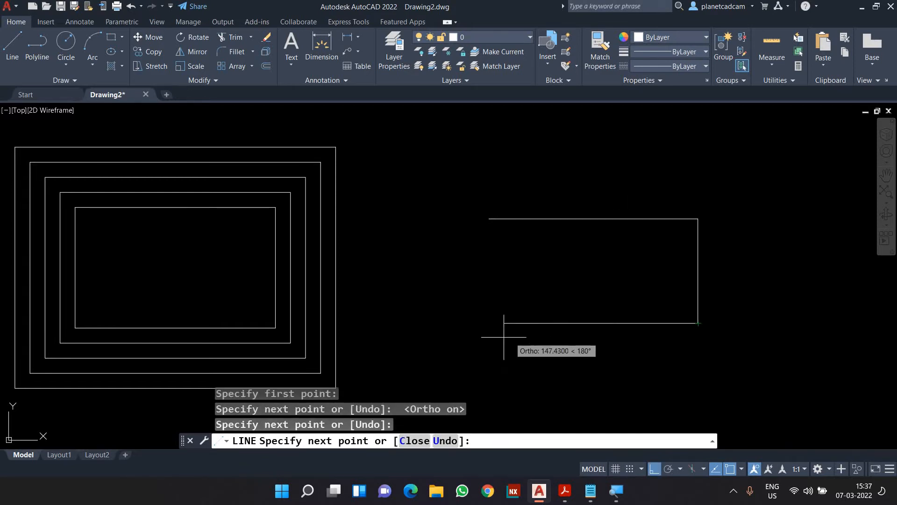
{"action": "left_click", "coordinate": [488, 287]}
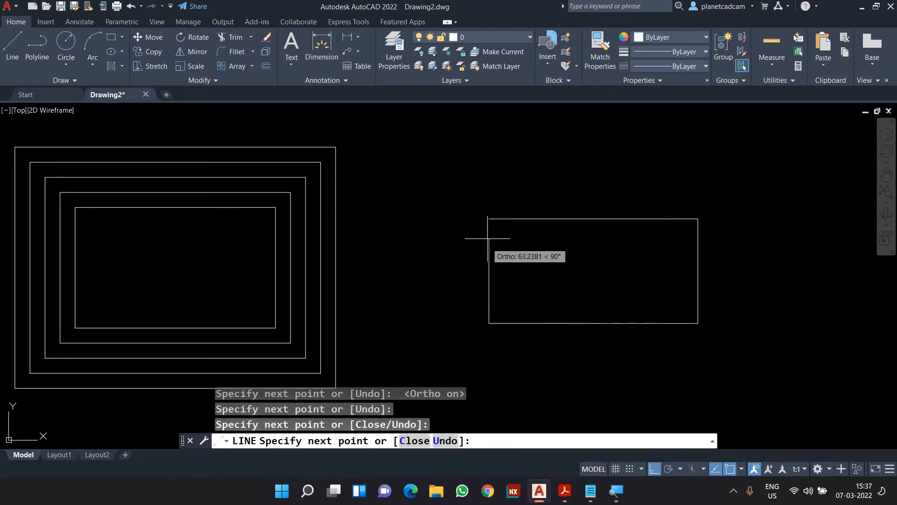
{"action": "left_click", "coordinate": [488, 218]}
{"action": "key", "text": "Escape"}
{"action": "key", "text": "Escape"}
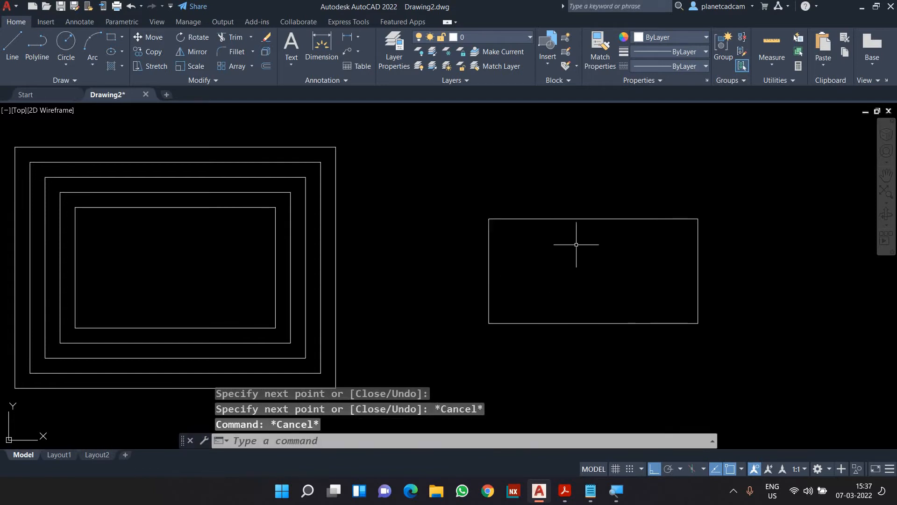
Select the upper line of the new rectangle to examine whether it is a separate object, and clear the selection
{"action": "left_click", "coordinate": [609, 223]}
{"action": "left_click", "coordinate": [590, 203]}
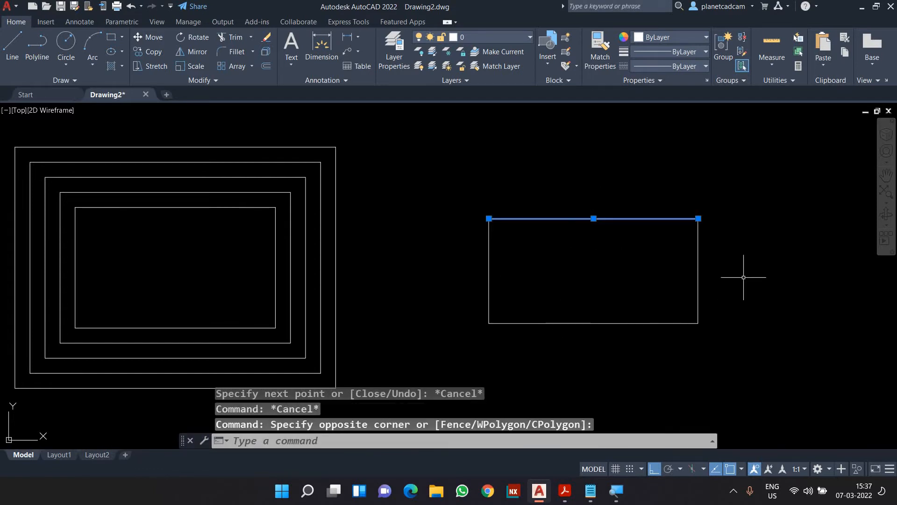
{"action": "key", "text": "Escape"}
Try to offset each of the four lines outward by a distance of 12, and undo these offsets
{"action": "type", "text": "o"}
{"action": "key", "text": "Return"}
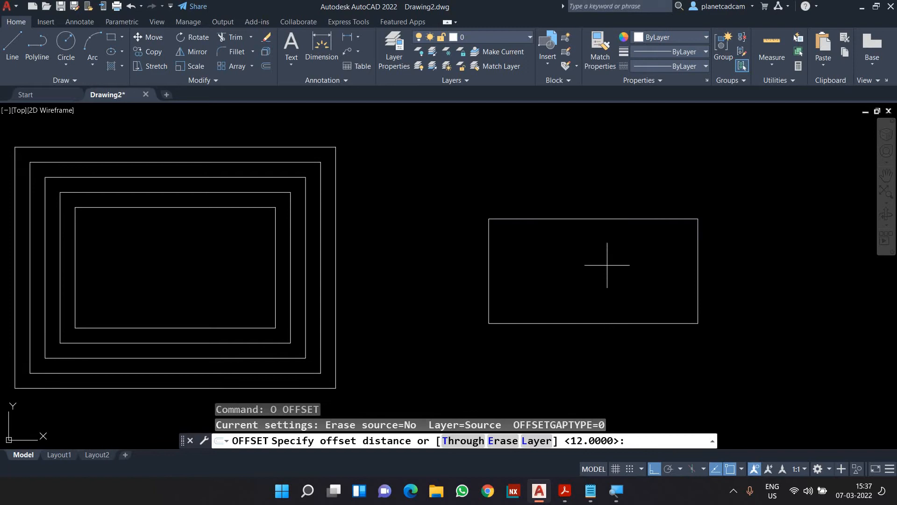
{"action": "key", "text": "Return"}
{"action": "left_click", "coordinate": [610, 218]}
{"action": "left_click", "coordinate": [603, 196]}
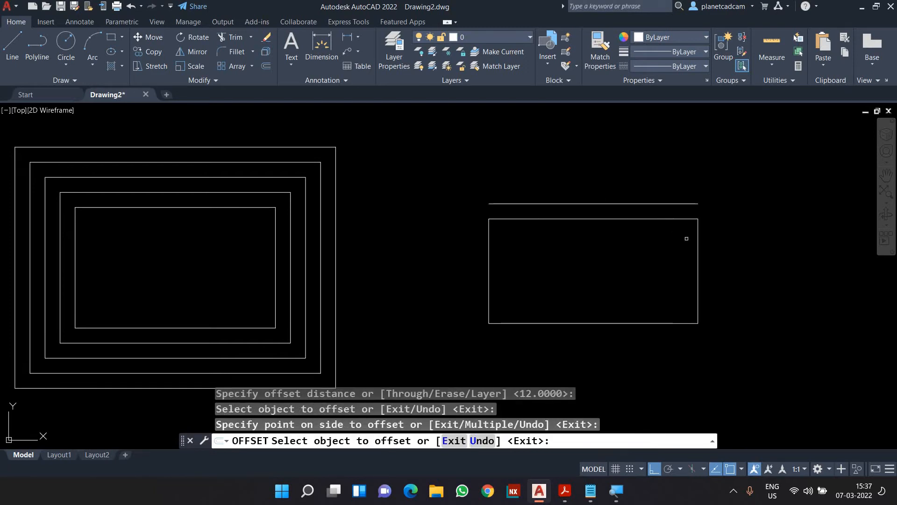
{"action": "left_click", "coordinate": [697, 233]}
{"action": "left_click", "coordinate": [717, 244]}
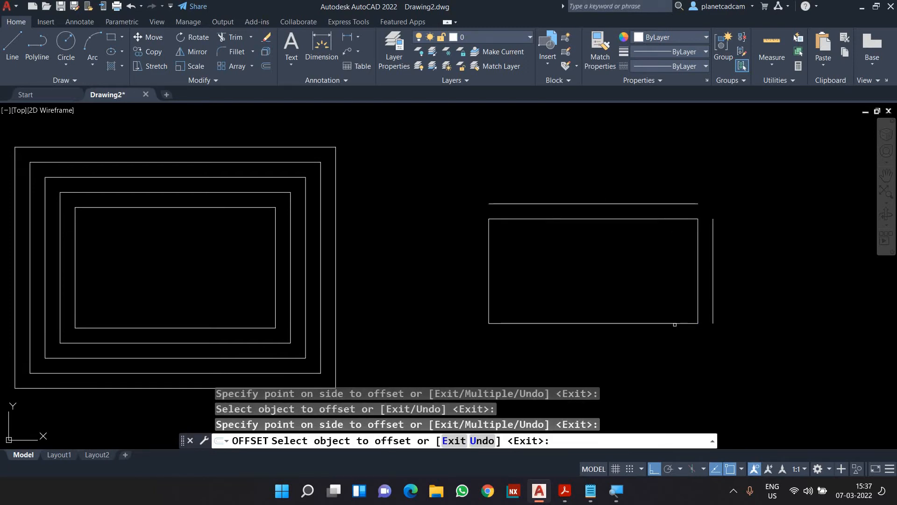
{"action": "left_click", "coordinate": [674, 323]}
{"action": "left_click", "coordinate": [521, 342]}
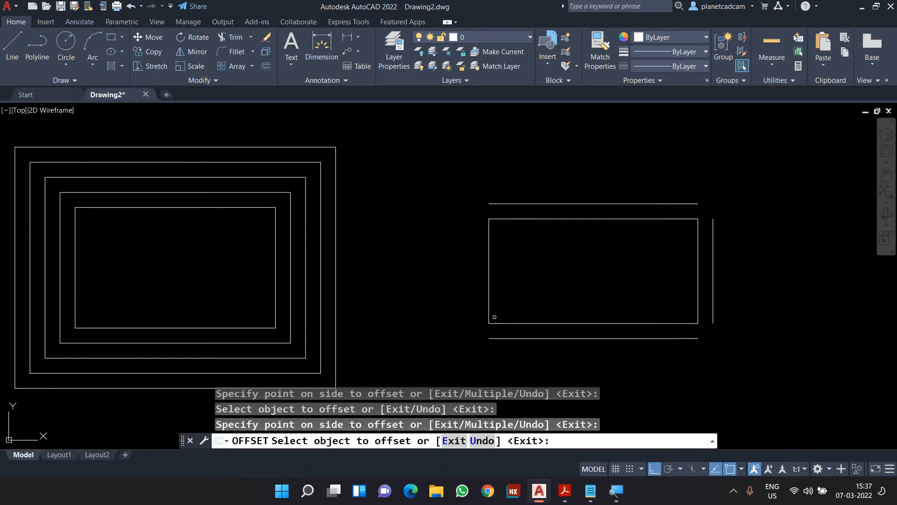
{"action": "left_click", "coordinate": [489, 316]}
{"action": "left_click", "coordinate": [453, 311]}
{"action": "key", "text": "Escape"}
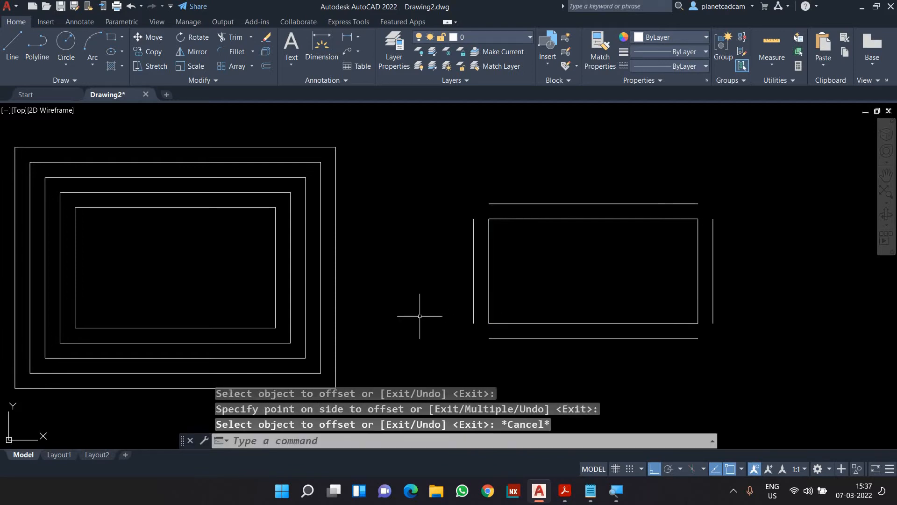
{"action": "key", "text": "ctrl+z"}
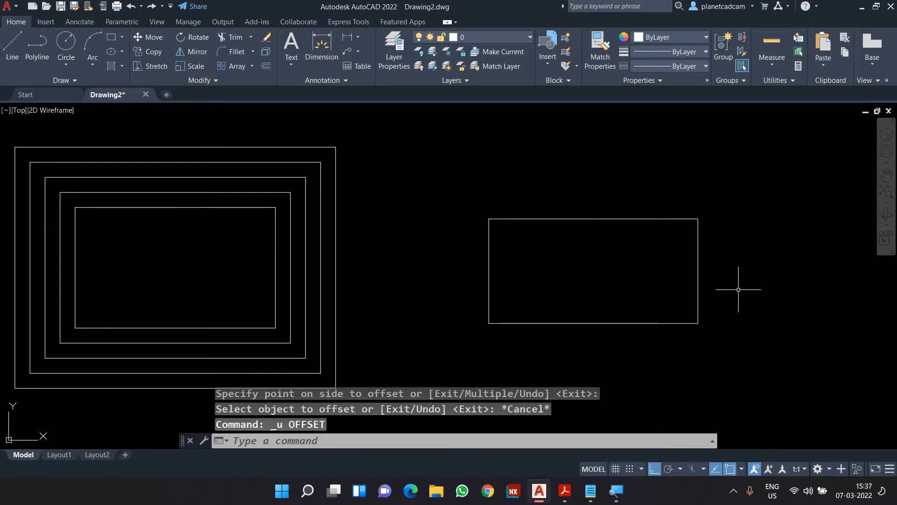
Switch to the Notepad command list, highlight the "JOIN - J" entry, and check the object type of the rectangle's side line in AutoCAD
{"action": "left_click", "coordinate": [591, 490]}
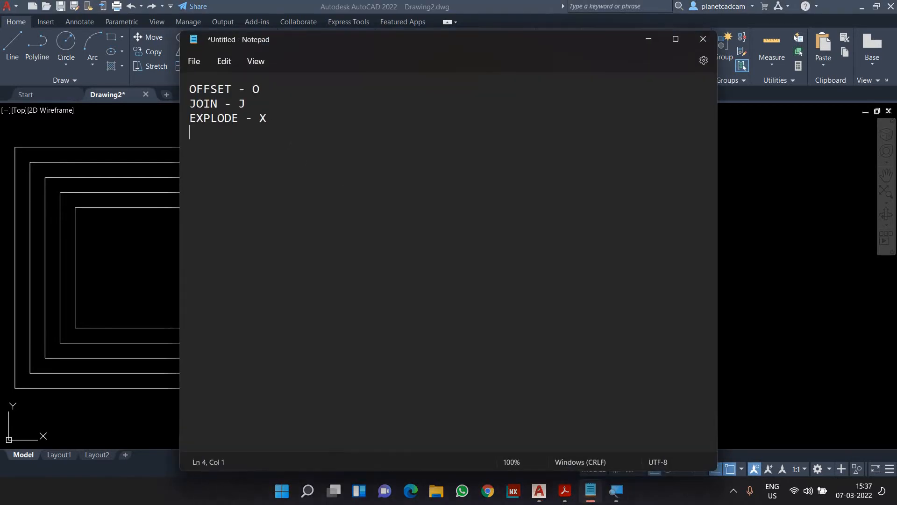
{"action": "left_click_drag", "start_coordinate": [246, 103], "coordinate": [186, 103]}
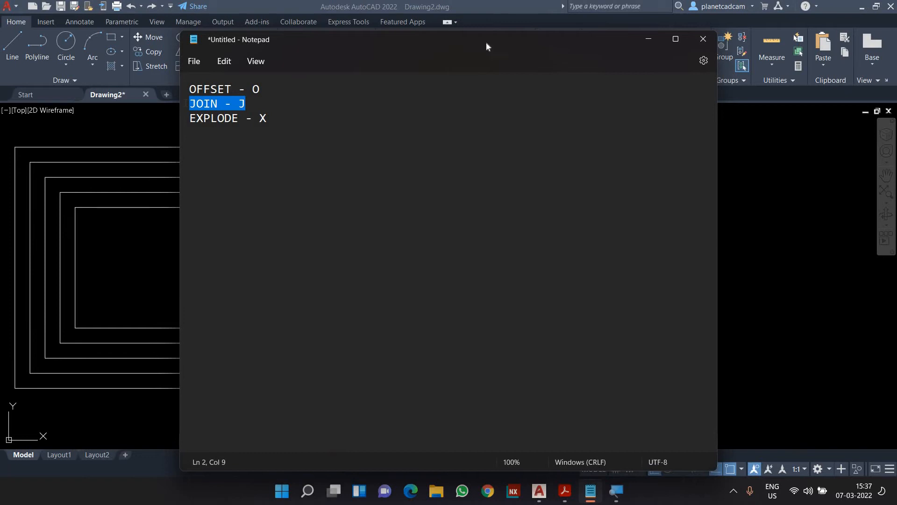
{"action": "left_click", "coordinate": [651, 44]}
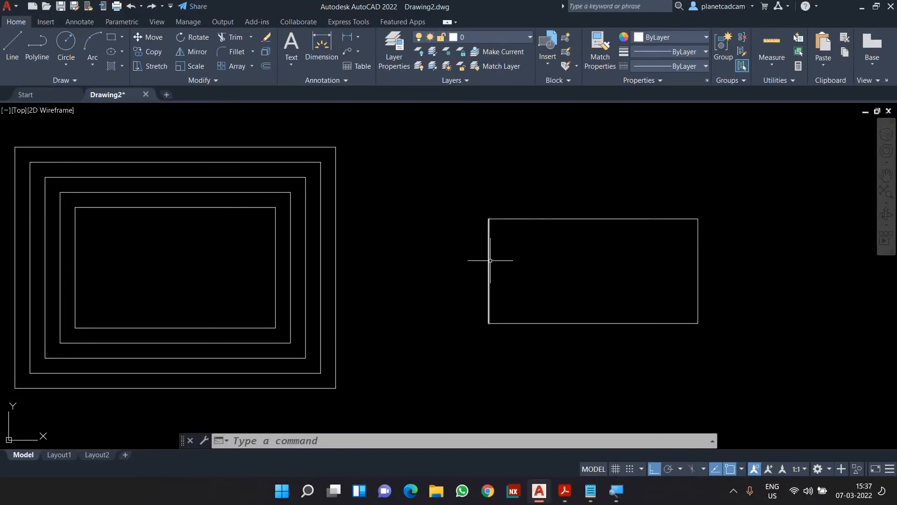
{"action": "mouse_move", "coordinate": [491, 260]}
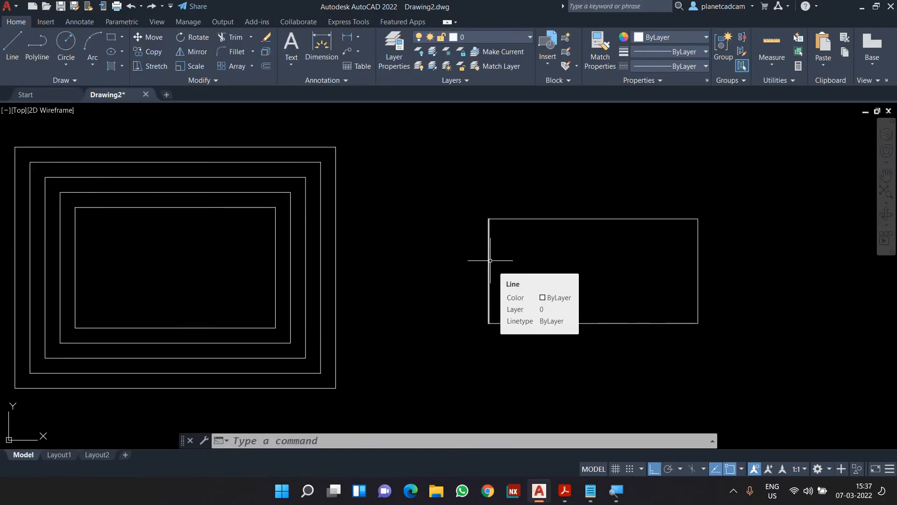
{"action": "left_click", "coordinate": [598, 500]}
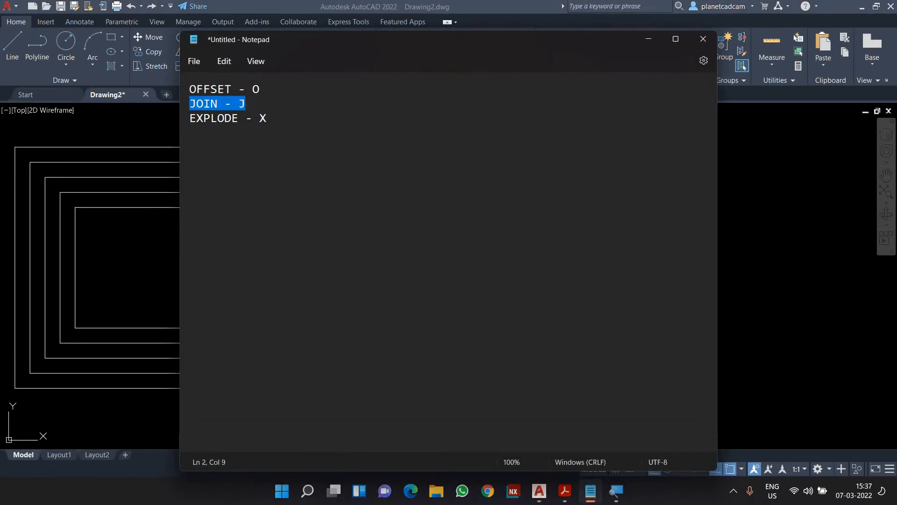
{"action": "left_click", "coordinate": [648, 41]}
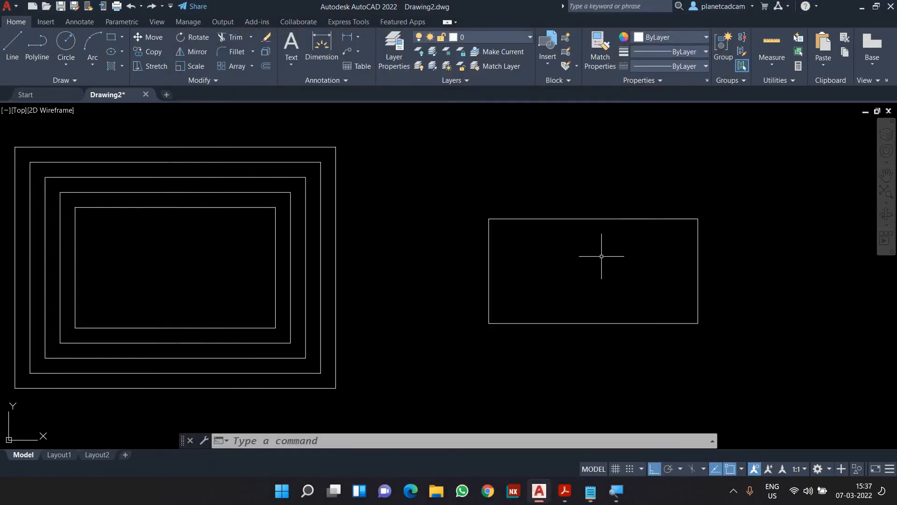
Join the four separate lines of the new rectangle into one object with the Join command
{"action": "type", "text": "j"}
{"action": "key", "text": "Return"}
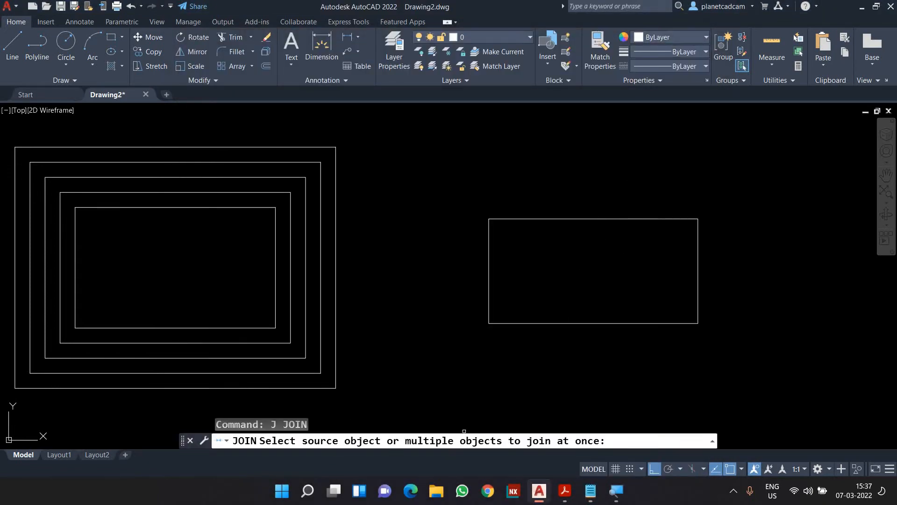
{"action": "left_click", "coordinate": [461, 209]}
{"action": "left_click", "coordinate": [743, 337]}
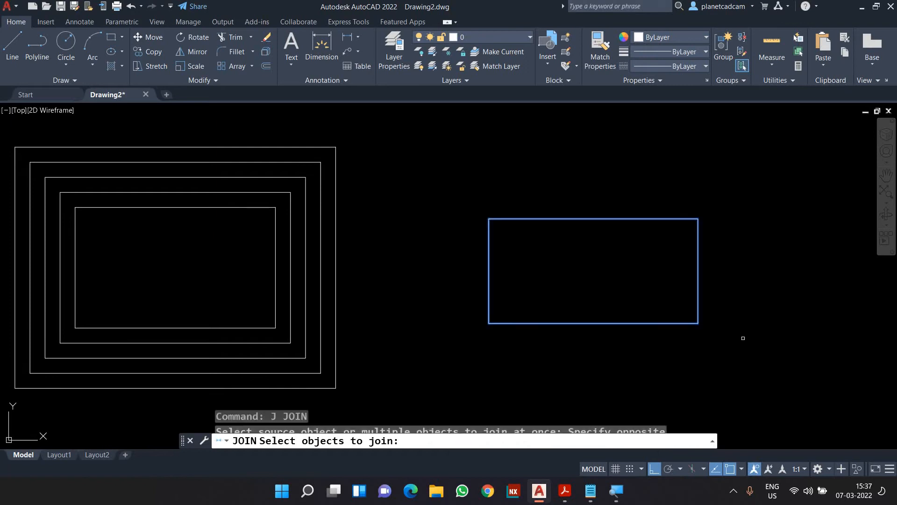
{"action": "key", "text": "Return"}
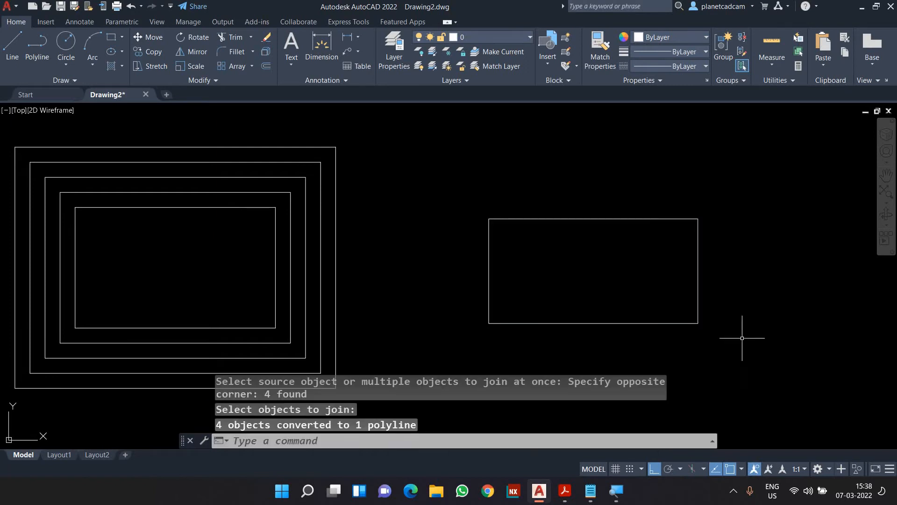
Offset the joined rectangle outward by a distance of 12, and offset the resulting rectangle outward once more
{"action": "mouse_move", "coordinate": [698, 307]}
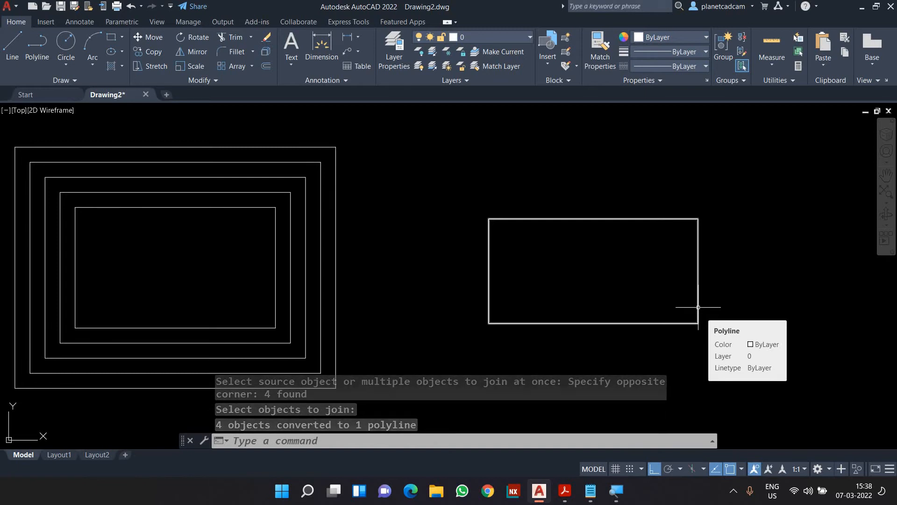
{"action": "type", "text": "o"}
{"action": "key", "text": "Return"}
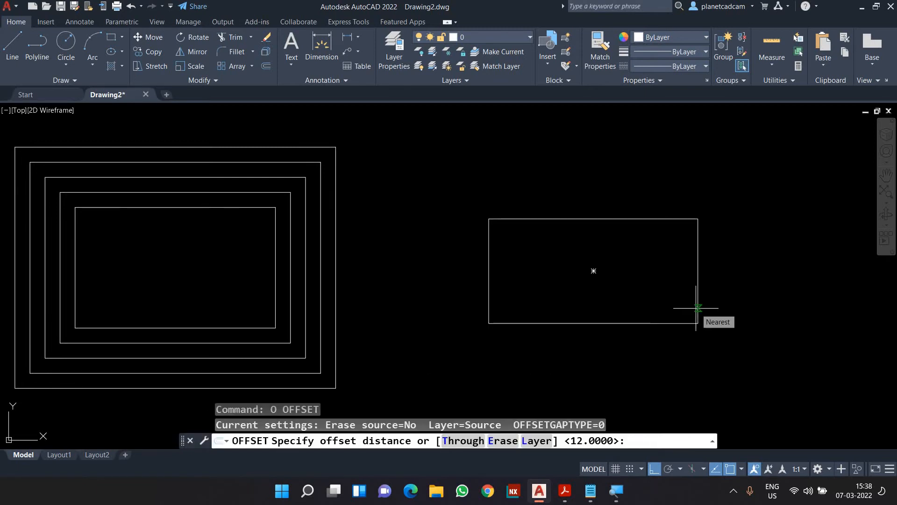
{"action": "key", "text": "Return"}
{"action": "left_click", "coordinate": [698, 306]}
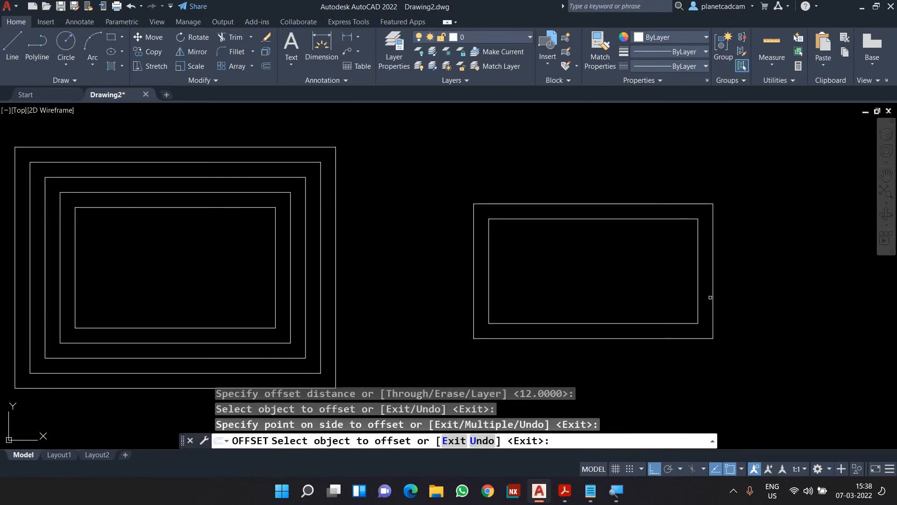
{"action": "left_click", "coordinate": [712, 297]}
{"action": "left_click", "coordinate": [712, 298]}
{"action": "left_click", "coordinate": [731, 300]}
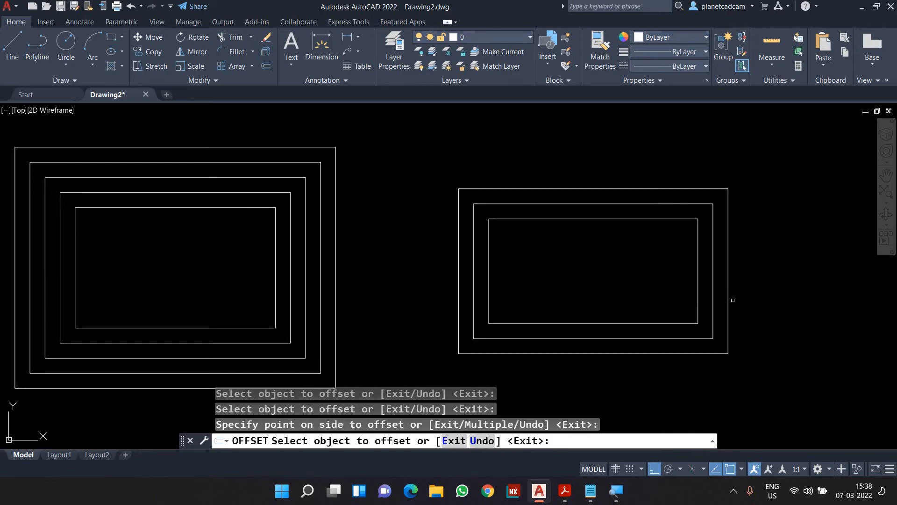
{"action": "key", "text": "Escape"}
Draw a descending stair-step chain of six connected vertical and horizontal lines beside the two rectangle sets, starting with a vertical line
{"action": "scroll", "coordinate": [520, 306], "scroll_direction": "down", "scroll_amount": 4}
{"action": "type", "text": "l"}
{"action": "key", "text": "Return"}
{"action": "left_click", "coordinate": [483, 190]}
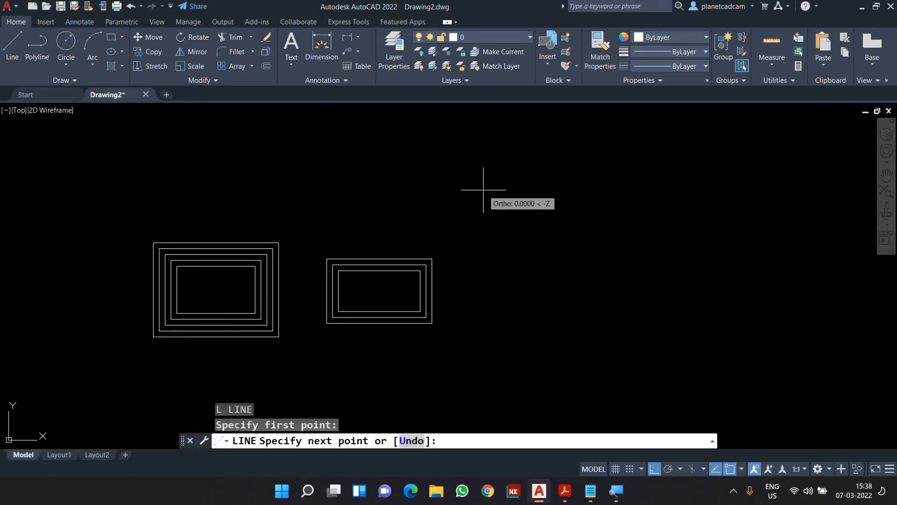
{"action": "left_click", "coordinate": [483, 227]}
{"action": "left_click", "coordinate": [542, 227]}
{"action": "left_click", "coordinate": [543, 267]}
{"action": "left_click", "coordinate": [614, 268]}
{"action": "left_click", "coordinate": [613, 307]}
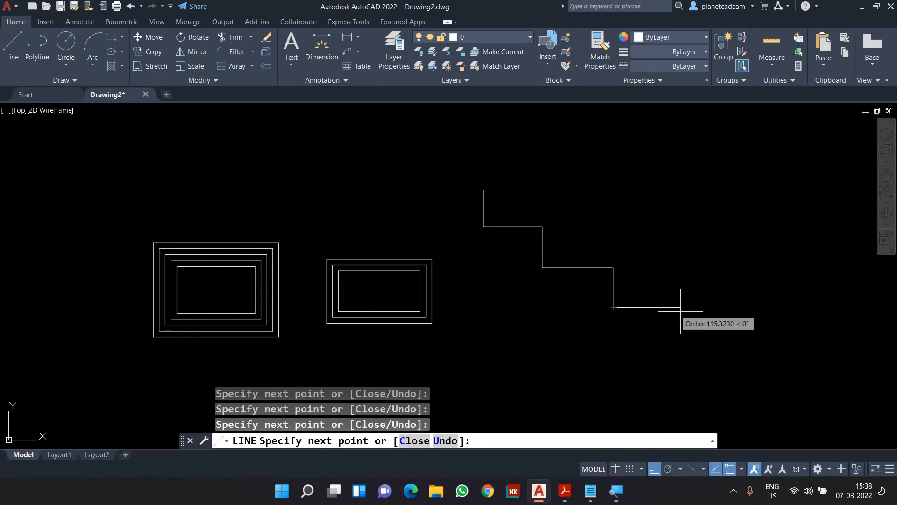
{"action": "key", "text": "F1"}
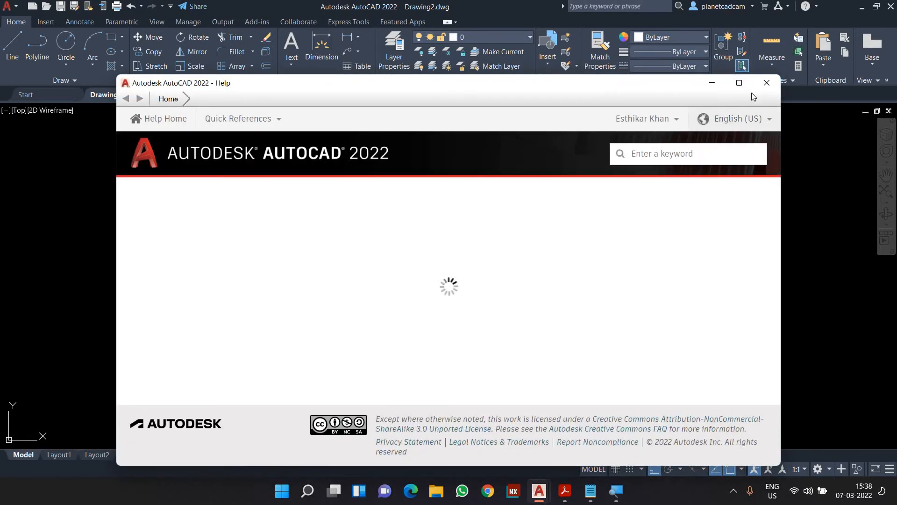
{"action": "left_click", "coordinate": [767, 83]}
{"action": "key", "text": "Escape"}
Join the six stair-step lines into one object with the Join command
{"action": "type", "text": "j"}
{"action": "key", "text": "Return"}
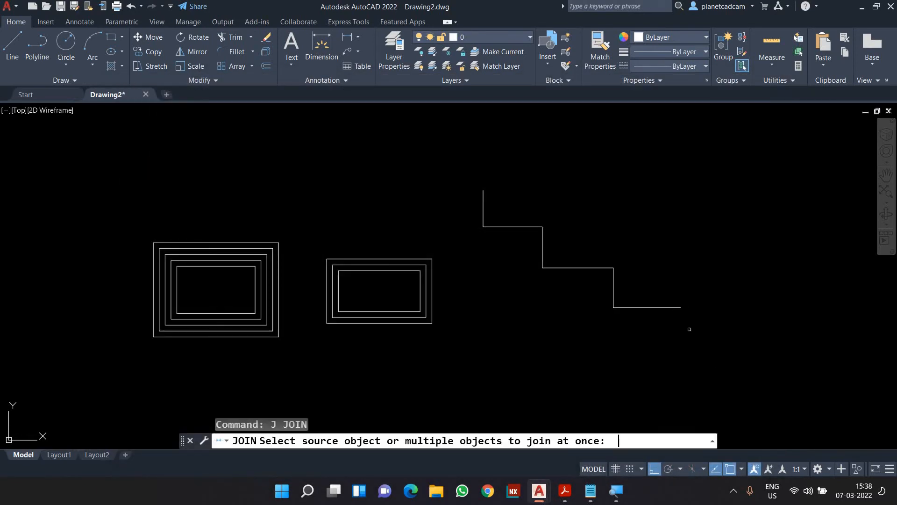
{"action": "left_click", "coordinate": [689, 329]}
{"action": "left_click", "coordinate": [472, 175]}
{"action": "key", "text": "Return"}
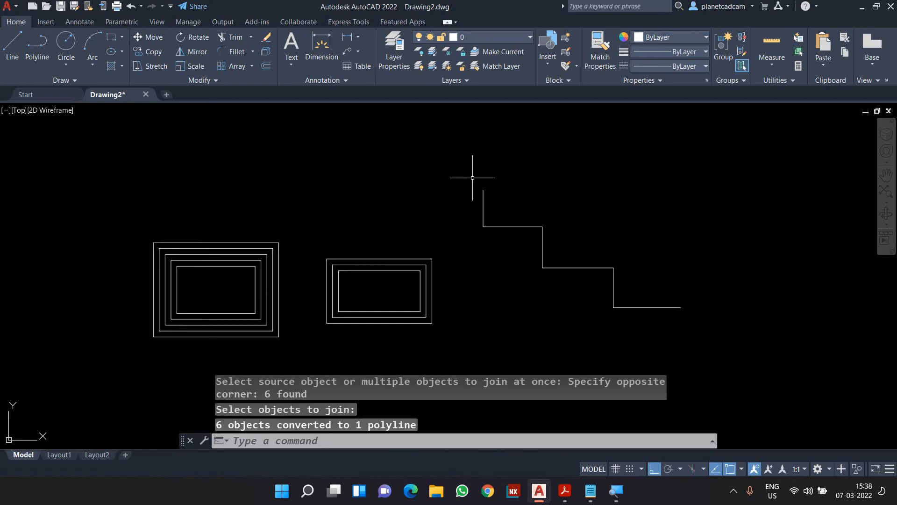
Offset the joined stair-step polyline by a distance of 12 to both its upper and lower sides
{"action": "type", "text": "o"}
{"action": "key", "text": "Return"}
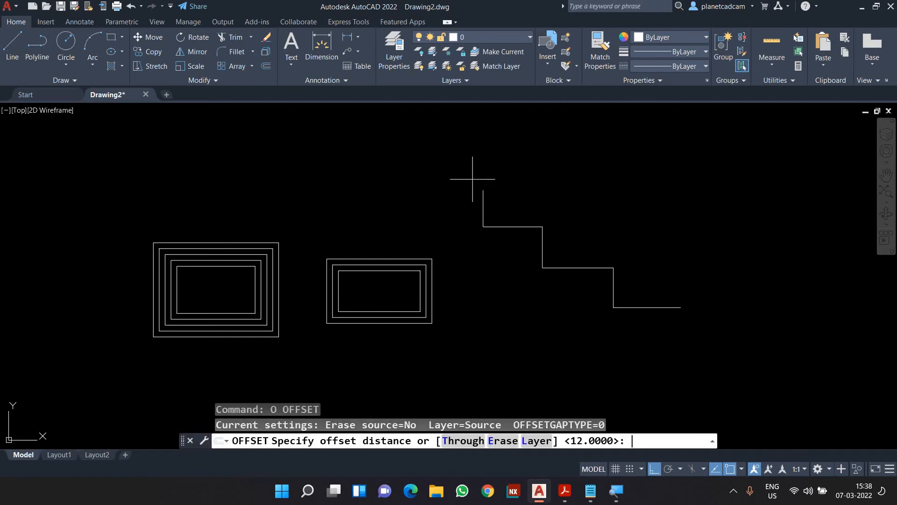
{"action": "key", "text": "Return"}
{"action": "left_click", "coordinate": [484, 201]}
{"action": "left_click", "coordinate": [515, 201]}
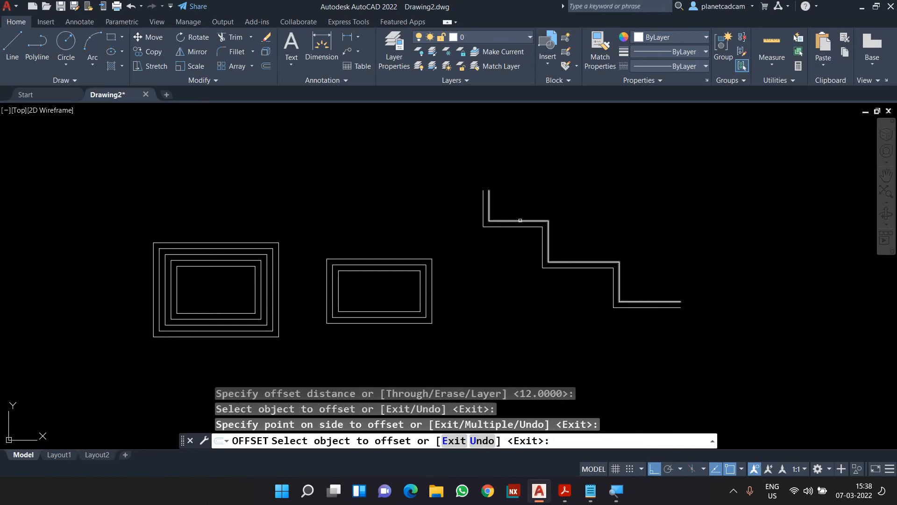
{"action": "left_click", "coordinate": [518, 226]}
{"action": "left_click", "coordinate": [505, 258]}
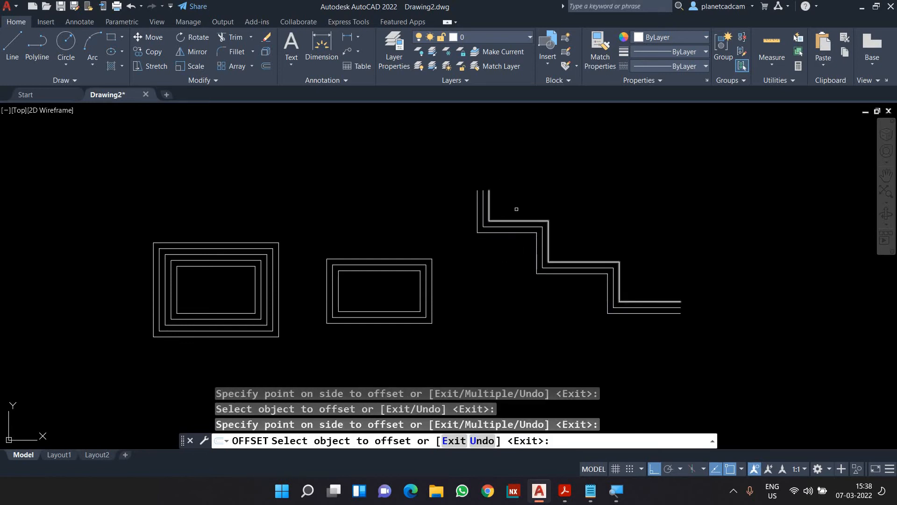
{"action": "key", "text": "Escape"}
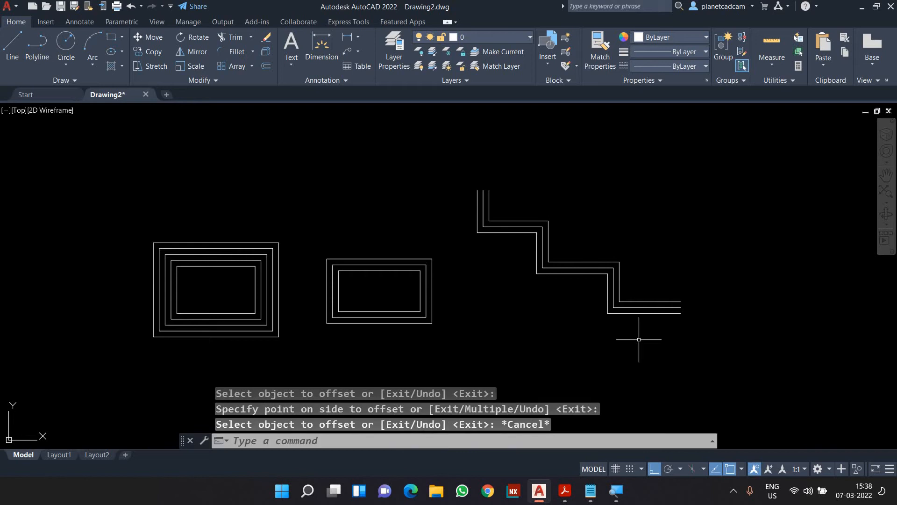
Select all three stair-step polylines to examine them as whole objects, and clear the selection
{"action": "left_click", "coordinate": [638, 345]}
{"action": "left_click", "coordinate": [521, 205]}
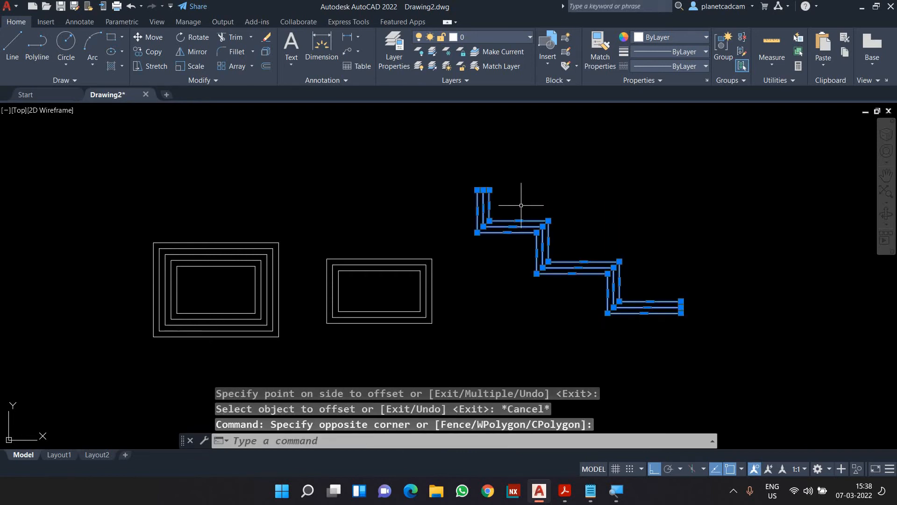
{"action": "mouse_move", "coordinate": [519, 221]}
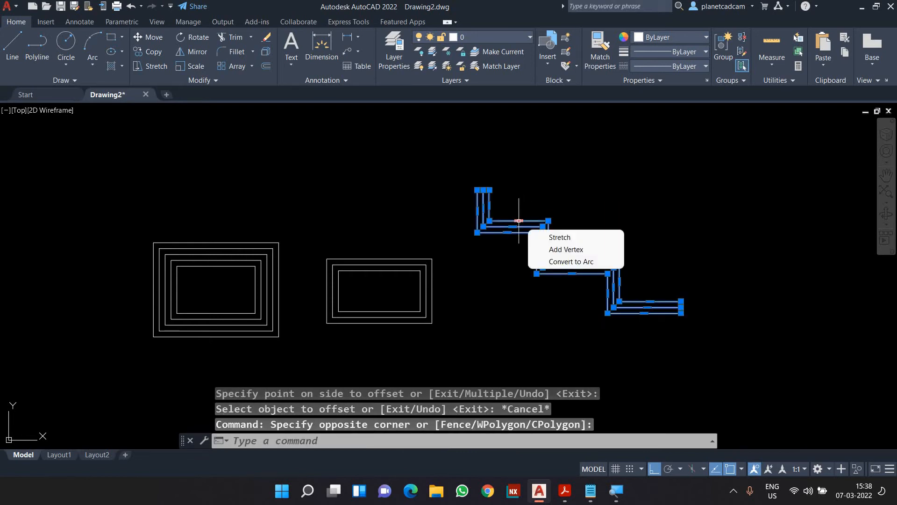
{"action": "key", "text": "Escape"}
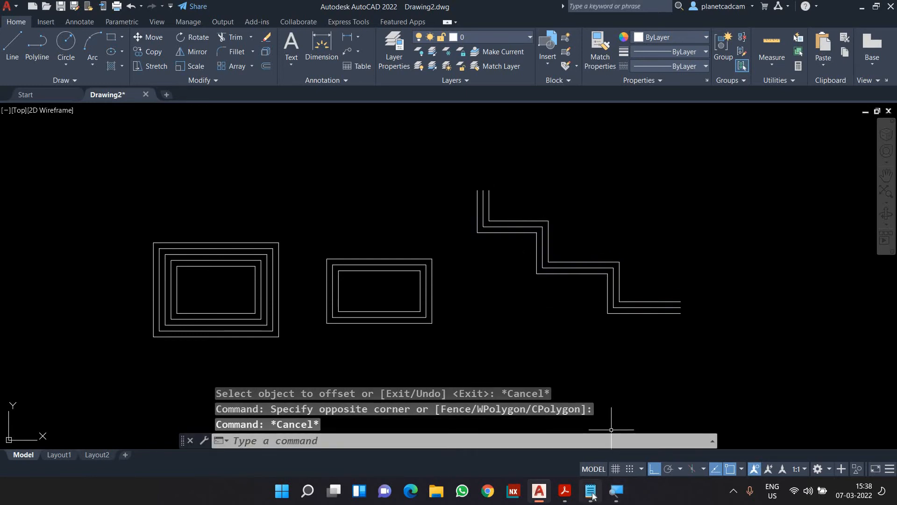
Switch to the Notepad command list, highlight the "EXPLODE - X" entry, and return to AutoCAD
{"action": "left_click", "coordinate": [591, 491]}
{"action": "left_click_drag", "start_coordinate": [252, 104], "coordinate": [210, 118]}
{"action": "left_click_drag", "start_coordinate": [273, 132], "coordinate": [196, 118]}
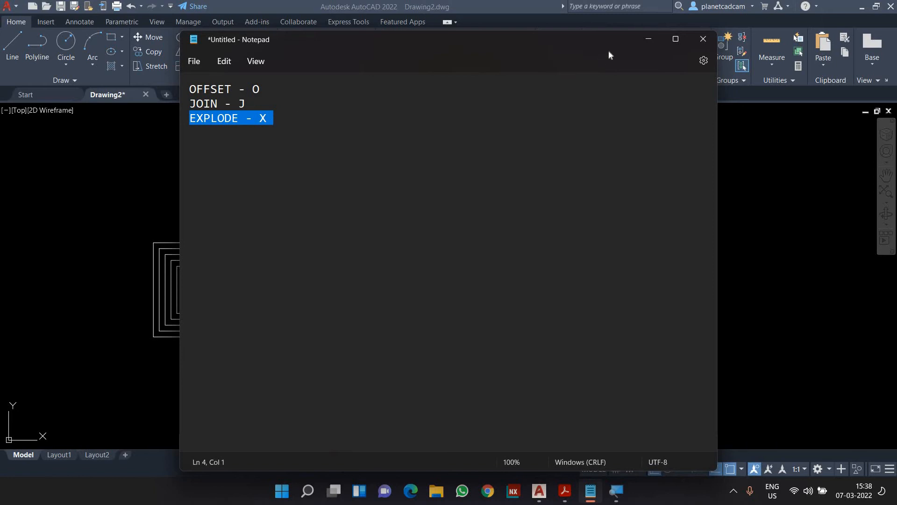
{"action": "left_click", "coordinate": [654, 44]}
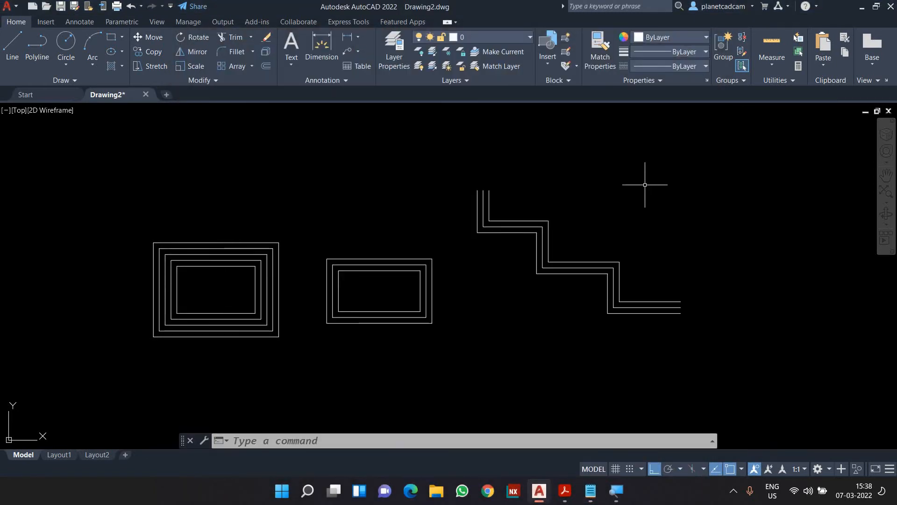
Check the object type of the upper stair-step polyline, and explode all three stair-step polylines into separate lines
{"action": "key", "text": "Escape"}
{"action": "key", "text": "Escape"}
{"action": "scroll", "coordinate": [601, 246], "scroll_direction": "up", "scroll_amount": 6}
{"action": "scroll", "coordinate": [555, 262], "scroll_direction": "down", "scroll_amount": 2}
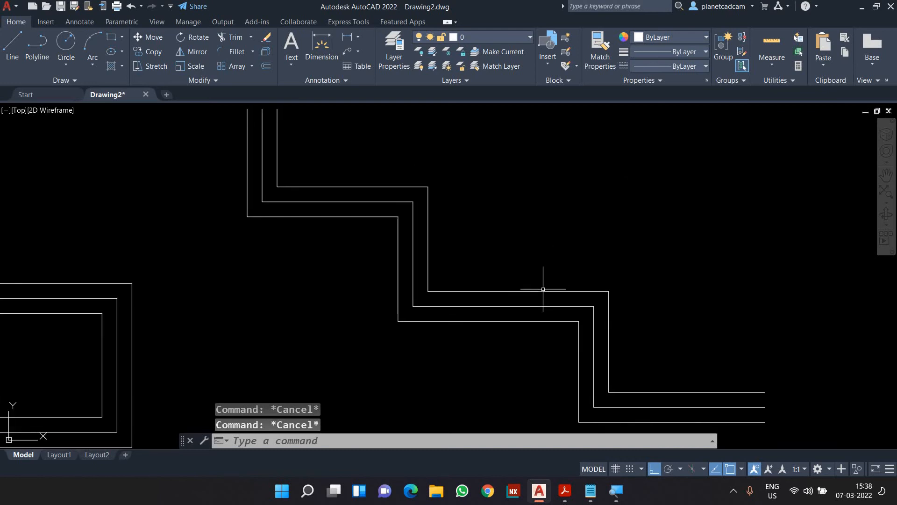
{"action": "mouse_move", "coordinate": [540, 291]}
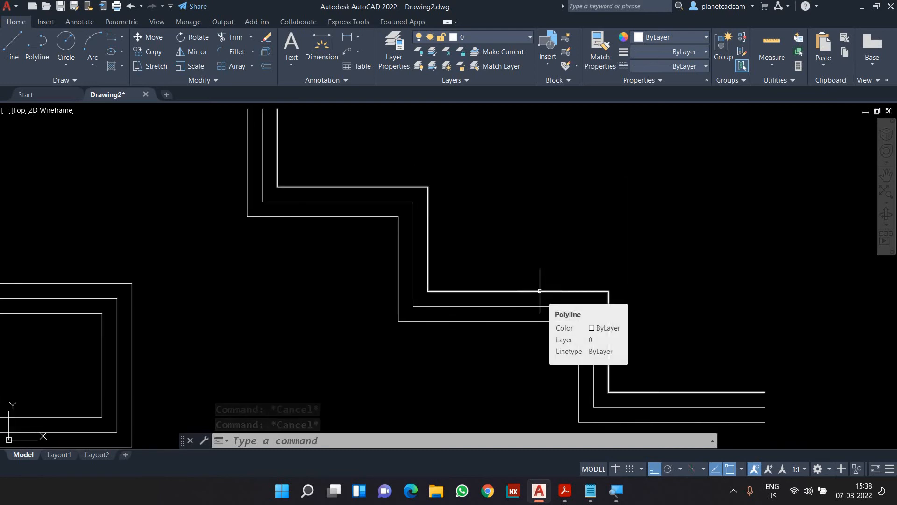
{"action": "type", "text": "x"}
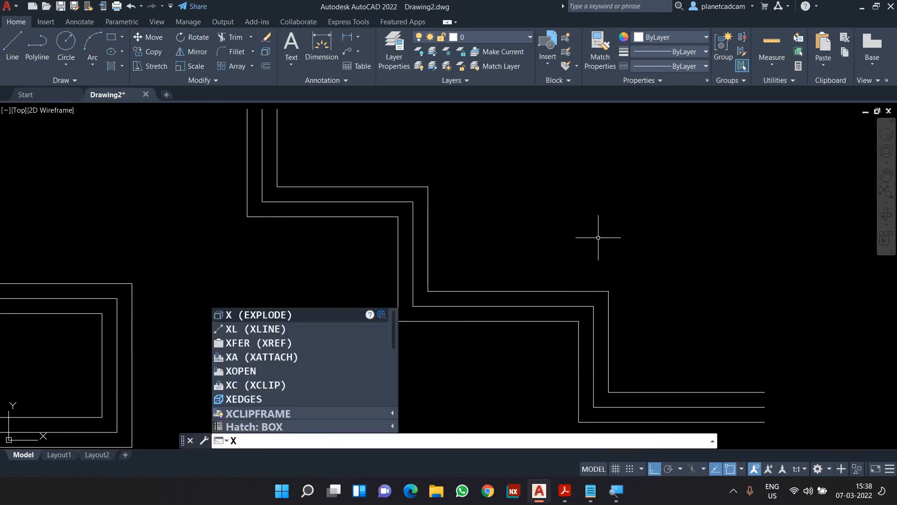
{"action": "key", "text": "Return"}
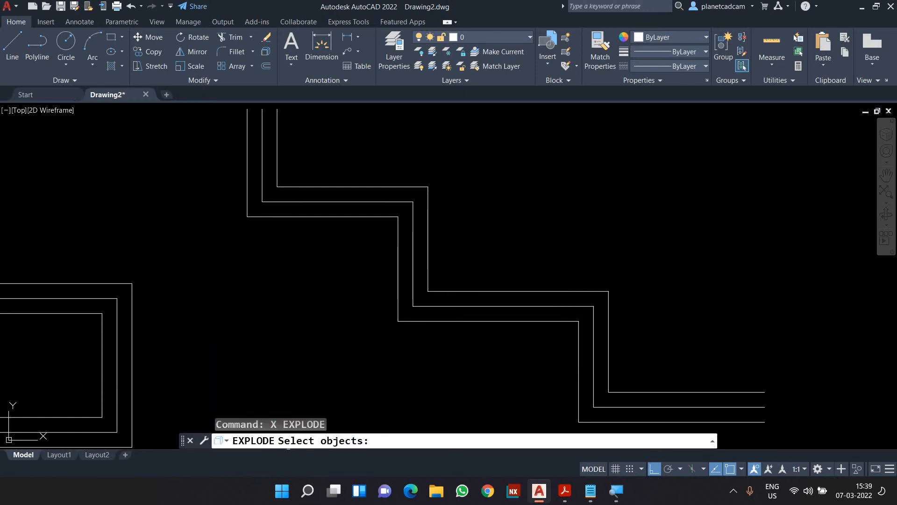
{"action": "left_click", "coordinate": [531, 280]}
{"action": "left_click", "coordinate": [500, 336]}
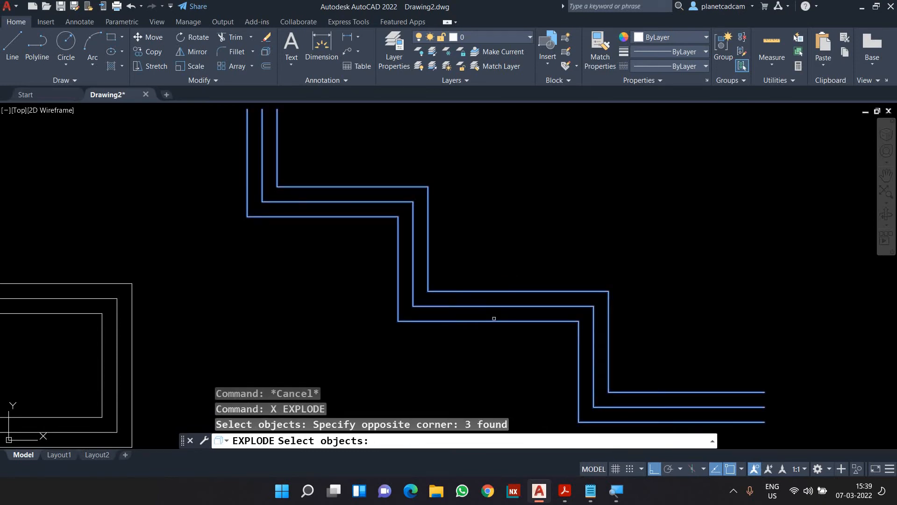
{"action": "scroll", "coordinate": [494, 318], "scroll_direction": "down", "scroll_amount": 2}
{"action": "scroll", "coordinate": [494, 320], "scroll_direction": "up", "scroll_amount": 2}
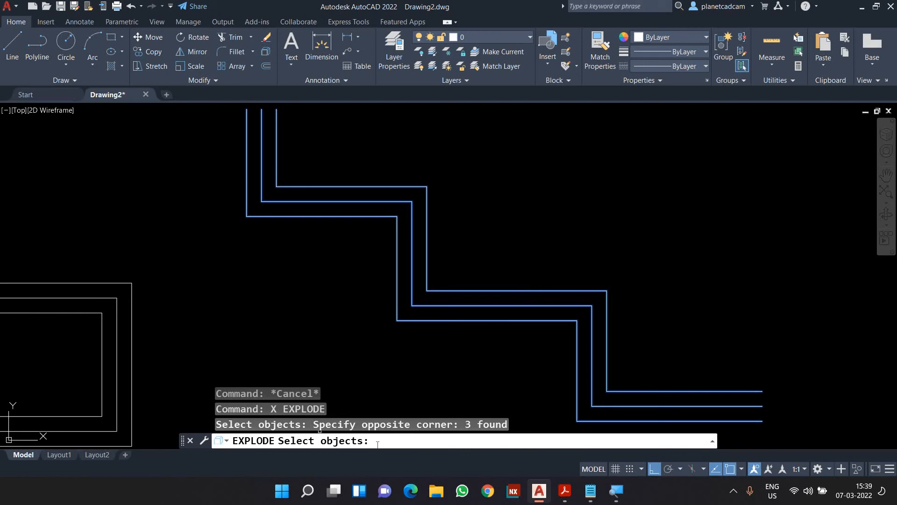
{"action": "key", "text": "Return"}
Select the three middle horizontal segments individually to check that the exploded lines are separate, and clear the selection
{"action": "scroll", "coordinate": [391, 343], "scroll_direction": "down", "scroll_amount": 2}
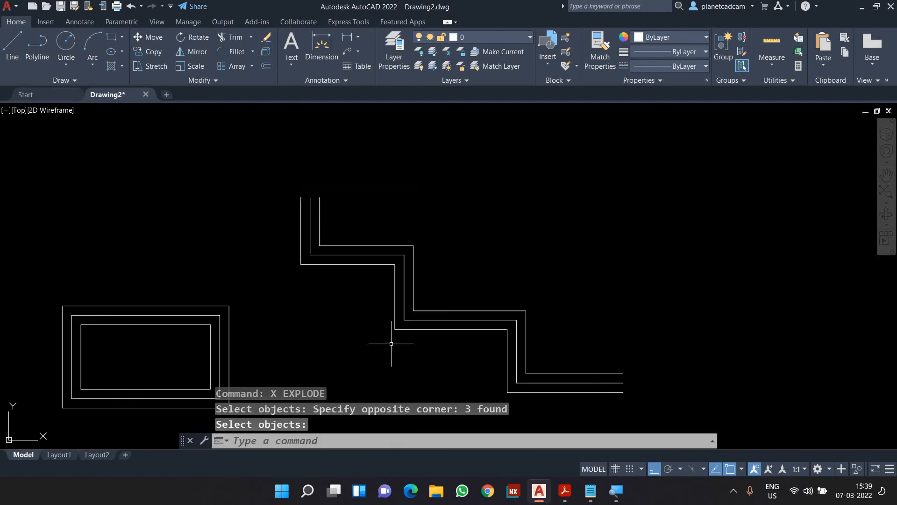
{"action": "middle_click_drag", "start_coordinate": [391, 343], "coordinate": [434, 338]}
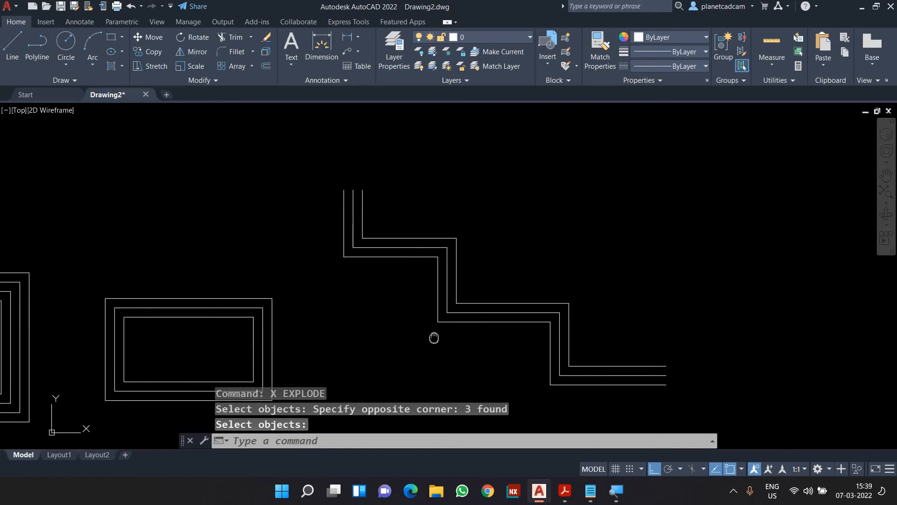
{"action": "left_click", "coordinate": [465, 303]}
{"action": "left_click", "coordinate": [470, 312]}
{"action": "left_click", "coordinate": [471, 321]}
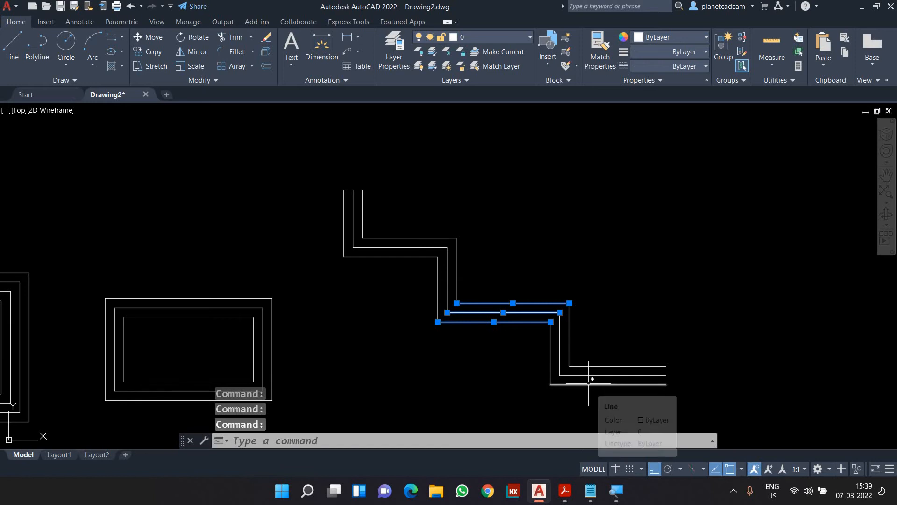
{"action": "key", "text": "Escape"}
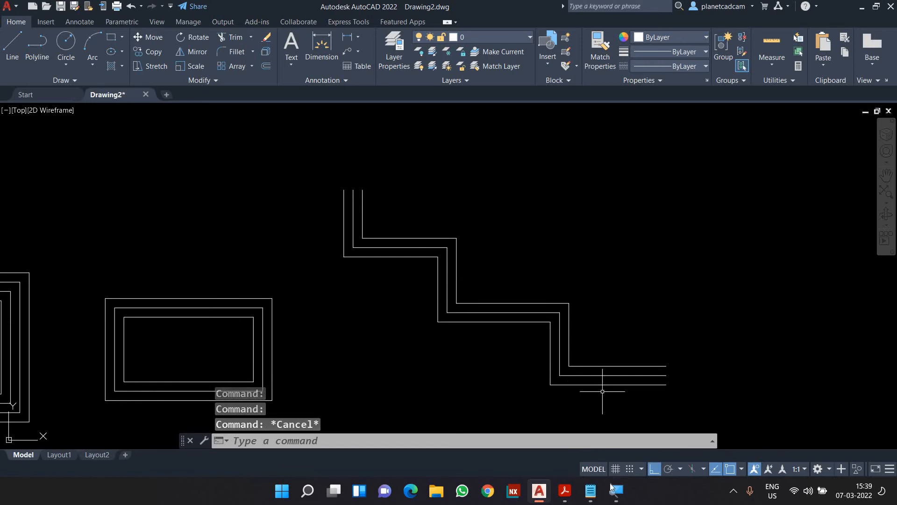
Switch to the Notepad command list again, highlight the "JOIN - J" entry, and return to AutoCAD
{"action": "left_click", "coordinate": [590, 491]}
{"action": "left_click", "coordinate": [253, 103]}
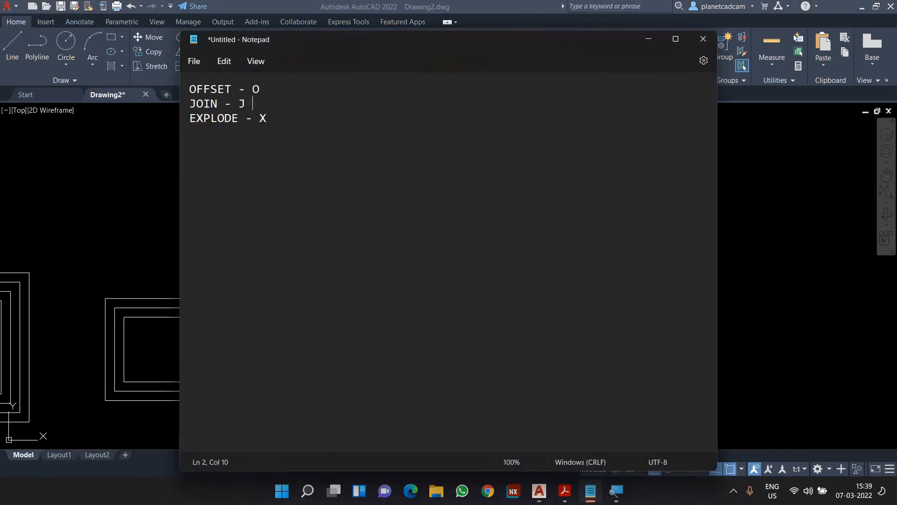
{"action": "left_click_drag", "start_coordinate": [245, 104], "coordinate": [191, 105]}
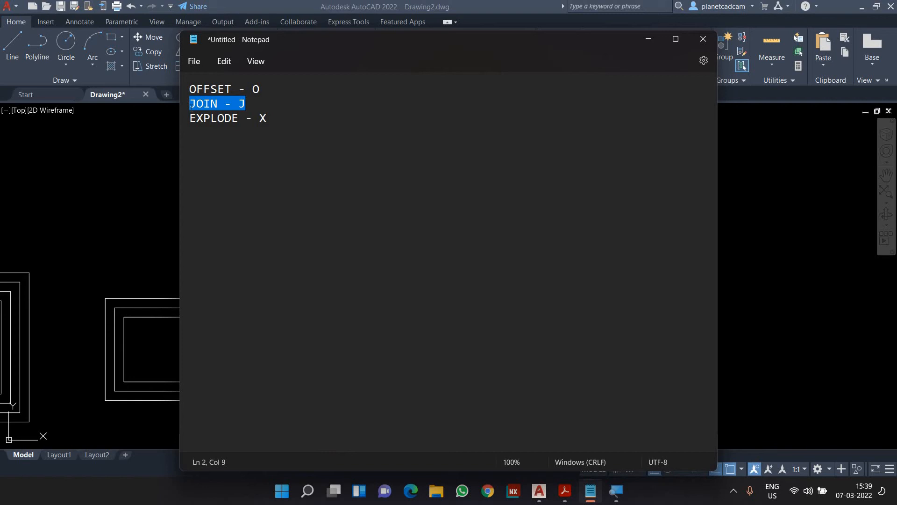
{"action": "left_click", "coordinate": [646, 39]}
Draw a new stepped chain of four connected lines beside the exploded stairs, starting horizontally and alternating with vertical lines
{"action": "scroll", "coordinate": [491, 231], "scroll_direction": "down", "scroll_amount": 1}
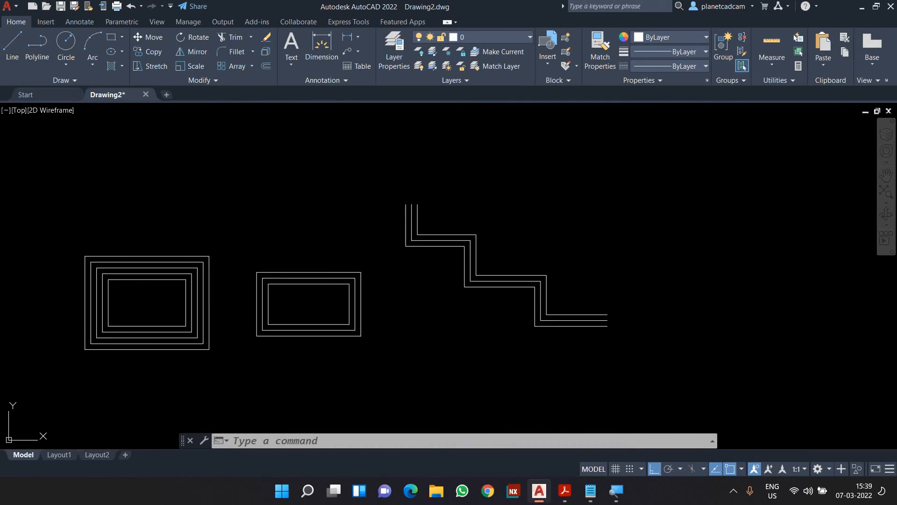
{"action": "middle_click_drag", "start_coordinate": [506, 231], "coordinate": [381, 234]}
{"action": "type", "text": "l"}
{"action": "key", "text": "Return"}
{"action": "left_click", "coordinate": [415, 201]}
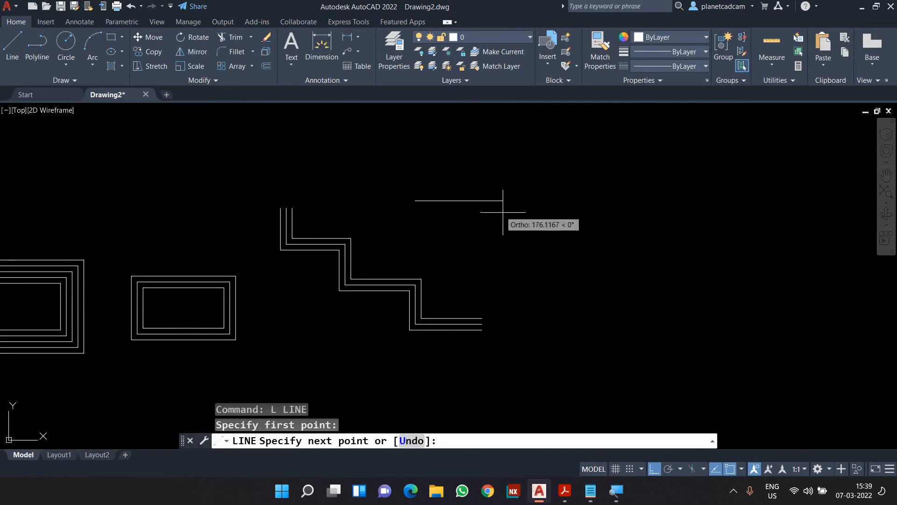
{"action": "left_click", "coordinate": [507, 201]}
{"action": "left_click", "coordinate": [508, 269]}
{"action": "left_click", "coordinate": [595, 269]}
{"action": "left_click", "coordinate": [595, 320]}
{"action": "key", "text": "Escape"}
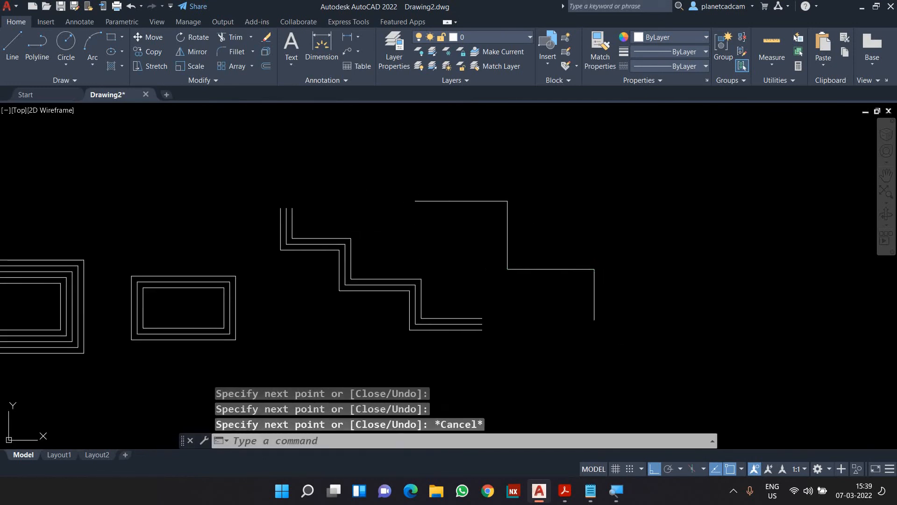
{"action": "key", "text": "Escape"}
{"action": "key", "text": "Escape"}
Fillet the first corner of the new stepped chain with a radius of 30
{"action": "type", "text": "f"}
{"action": "key", "text": "Return"}
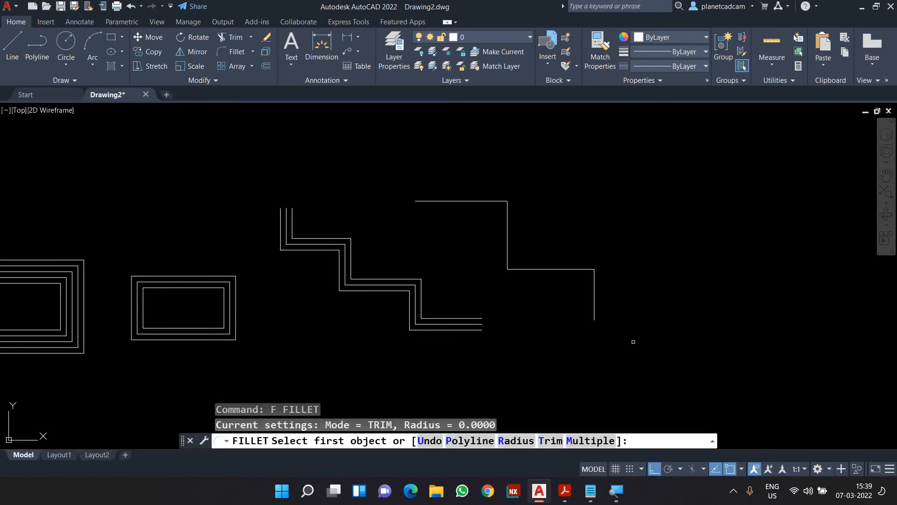
{"action": "type", "text": "r"}
{"action": "key", "text": "Return"}
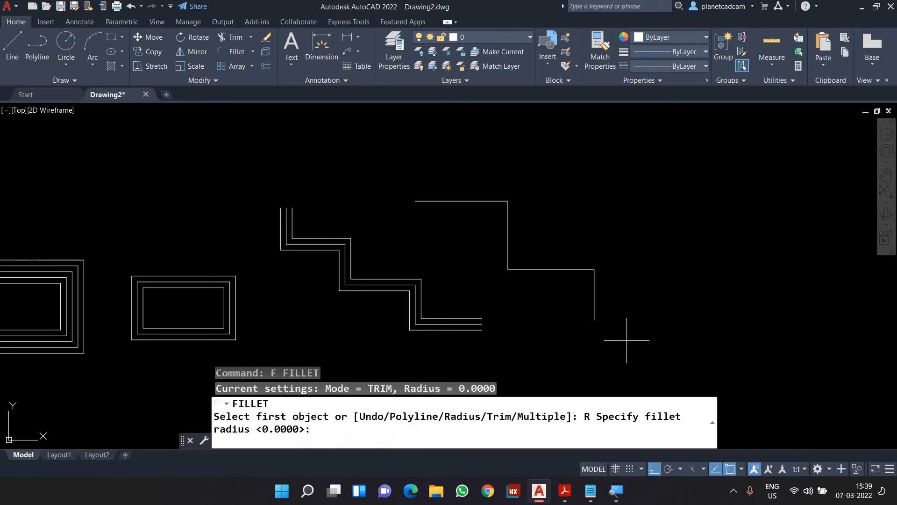
{"action": "type", "text": "30"}
{"action": "key", "text": "Return"}
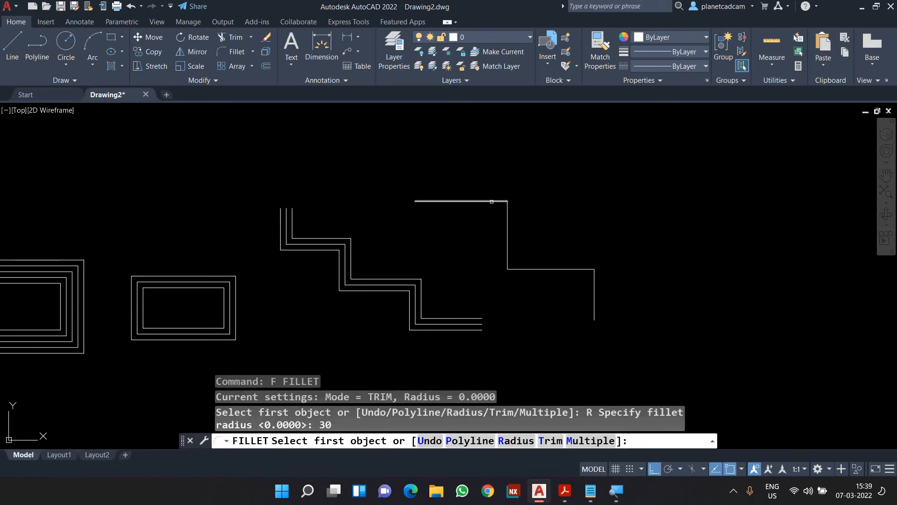
{"action": "left_click", "coordinate": [496, 201]}
{"action": "left_click", "coordinate": [508, 229]}
Fillet the remaining two corners of the new stepped chain with the same radius of 30
{"action": "key", "text": "Return"}
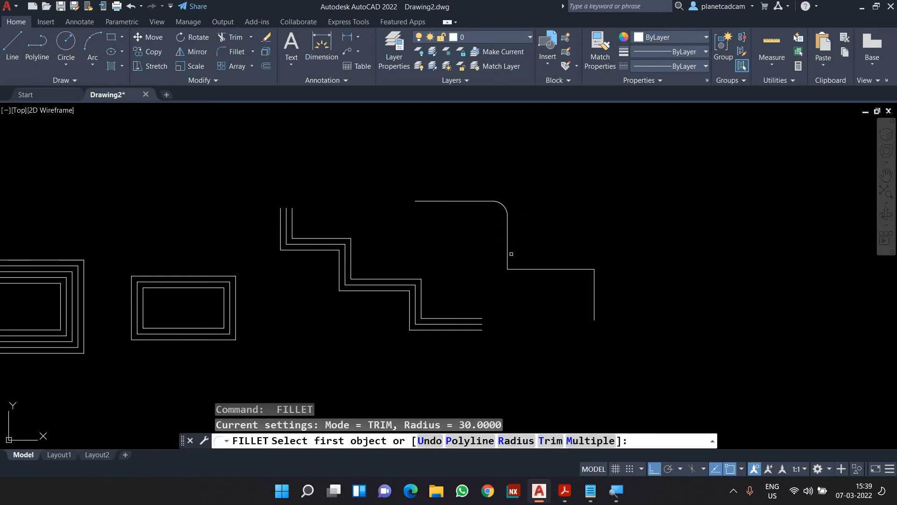
{"action": "left_click", "coordinate": [507, 256]}
{"action": "left_click", "coordinate": [525, 269]}
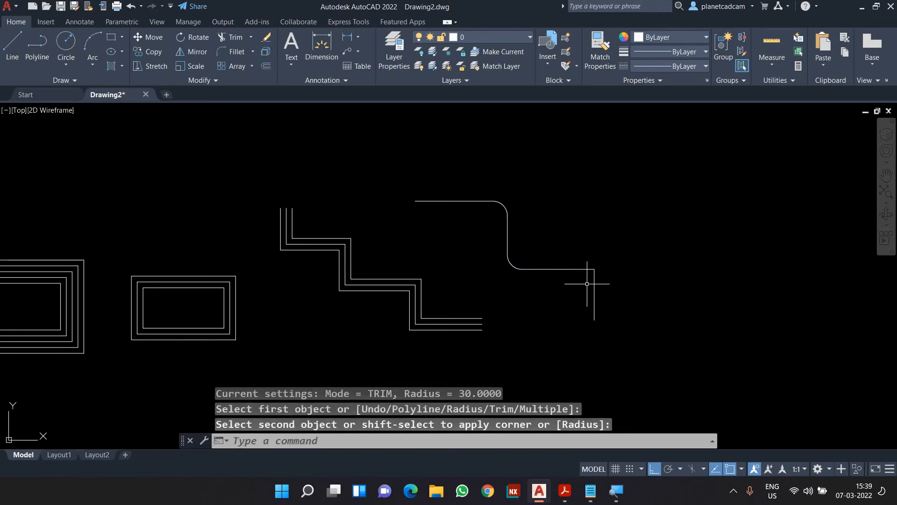
{"action": "key", "text": "Return"}
{"action": "left_click", "coordinate": [581, 267]}
{"action": "left_click", "coordinate": [594, 290]}
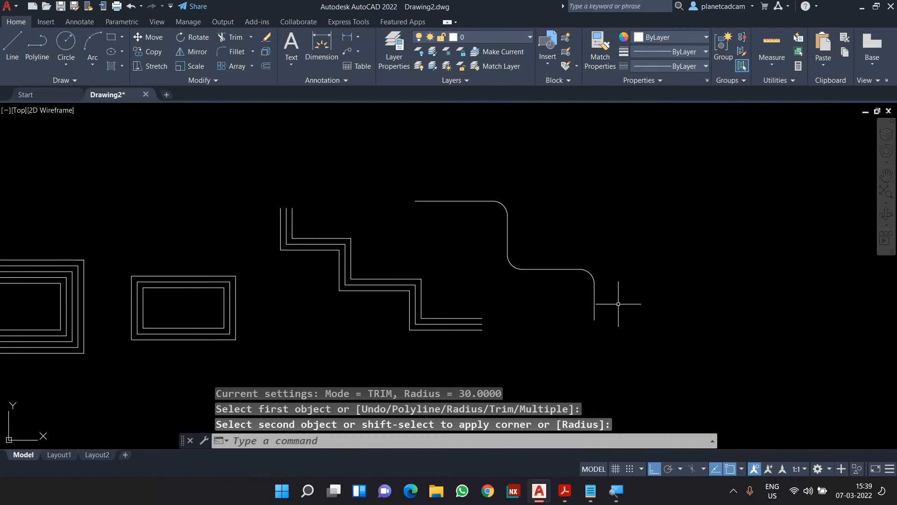
Select the first fillet arc and the adjoining vertical line to check that they are separate objects, and clear the selection
{"action": "scroll", "coordinate": [538, 264], "scroll_direction": "up", "scroll_amount": 2}
{"action": "left_click", "coordinate": [506, 171]}
{"action": "left_click", "coordinate": [480, 176]}
{"action": "left_click", "coordinate": [506, 208]}
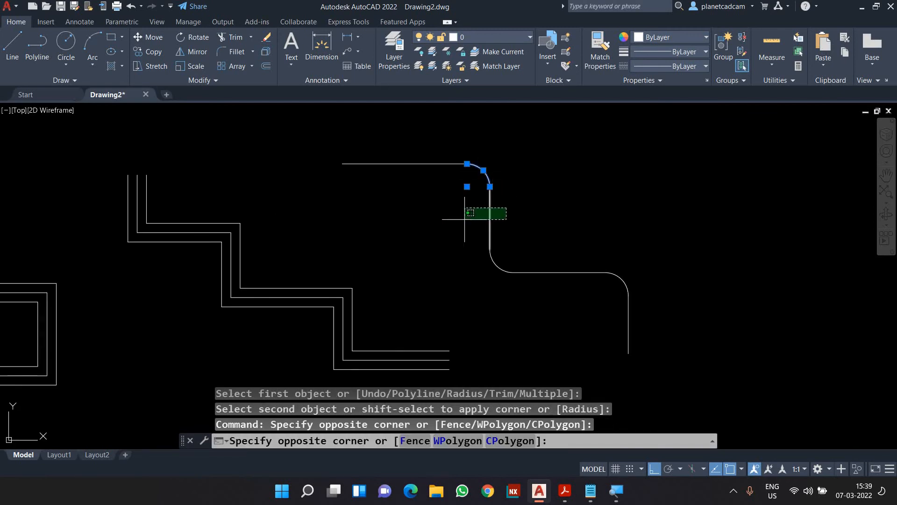
{"action": "left_click", "coordinate": [465, 219]}
{"action": "key", "text": "Escape"}
Join all the lines and fillet arcs of the rounded stepped chain into a single polyline
{"action": "type", "text": "j"}
{"action": "key", "text": "Return"}
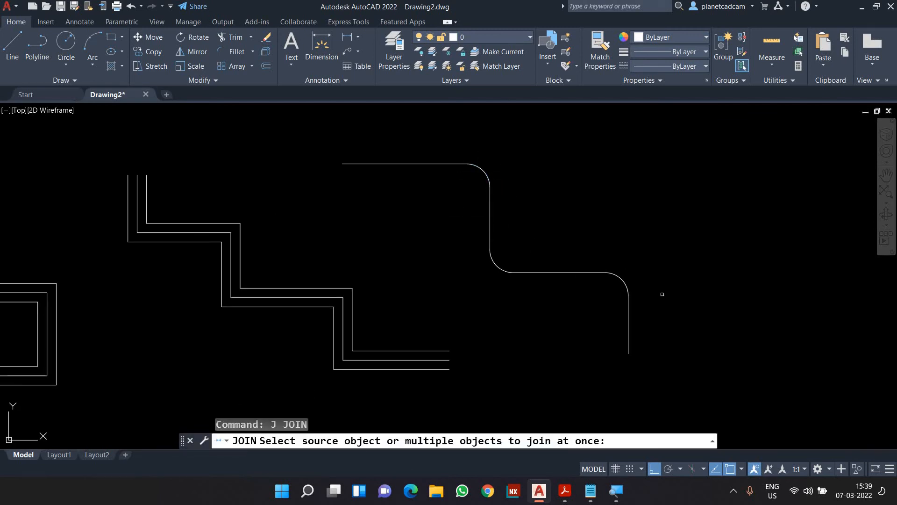
{"action": "left_click", "coordinate": [661, 310]}
{"action": "left_click", "coordinate": [461, 184]}
{"action": "key", "text": "Return"}
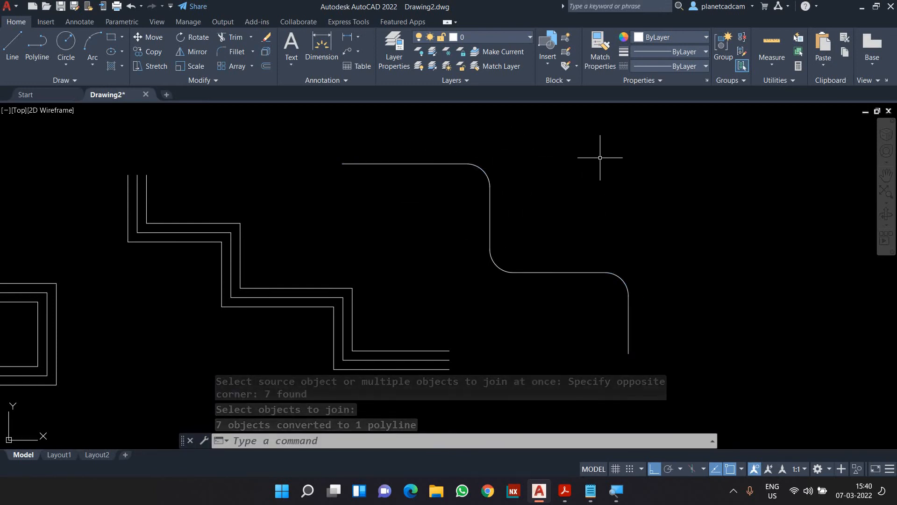
Offset the joined rounded polyline once toward its upper-right side, keeping the 12 offset distance
{"action": "type", "text": "o"}
{"action": "key", "text": "Return"}
{"action": "key", "text": "Return"}
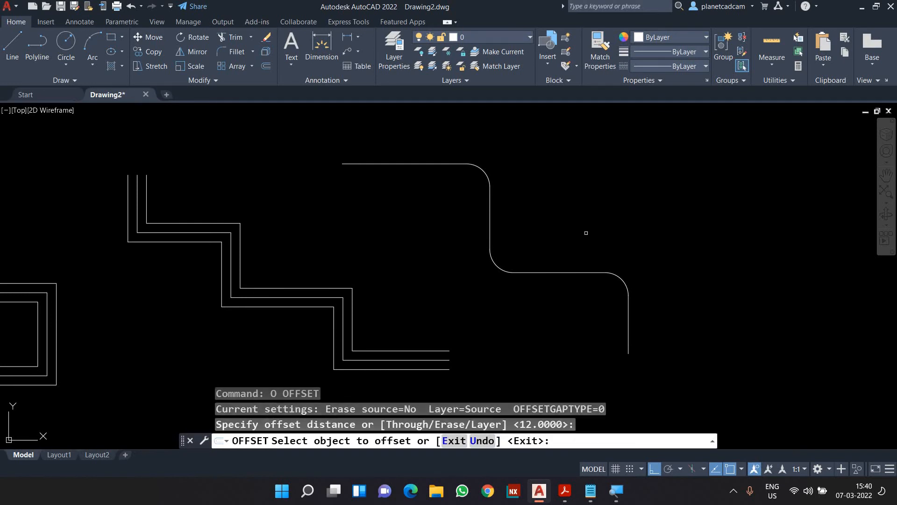
{"action": "left_click", "coordinate": [622, 279]}
{"action": "left_click", "coordinate": [576, 245]}
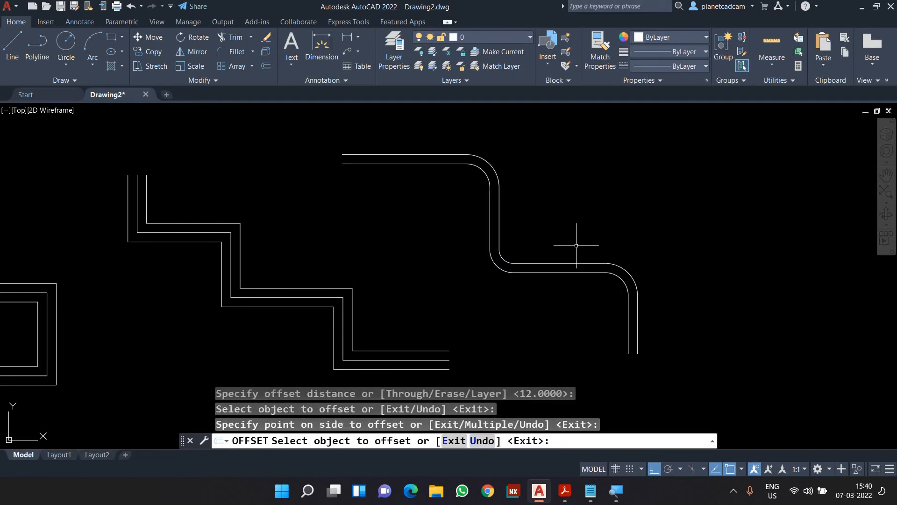
{"action": "key", "text": "Escape"}
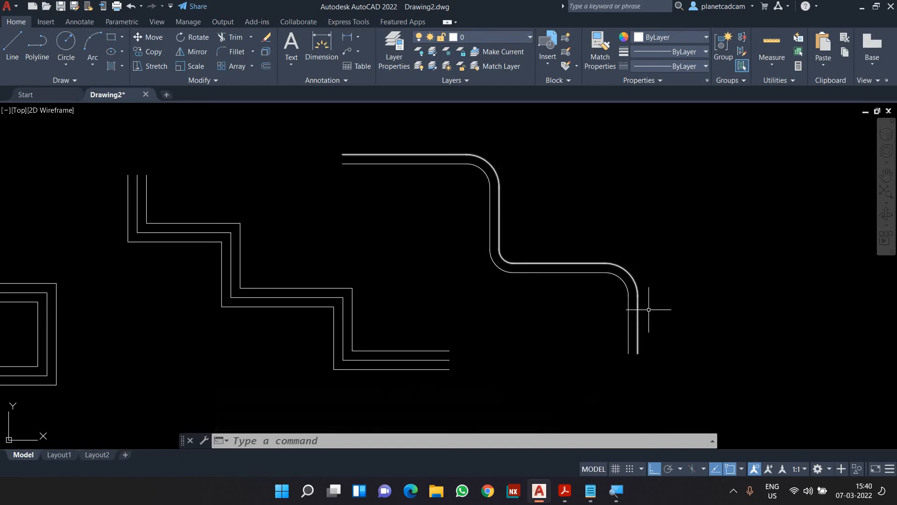
Erase both the rounded polyline and its offset copy
{"action": "left_click", "coordinate": [649, 256]}
{"action": "left_click", "coordinate": [592, 295]}
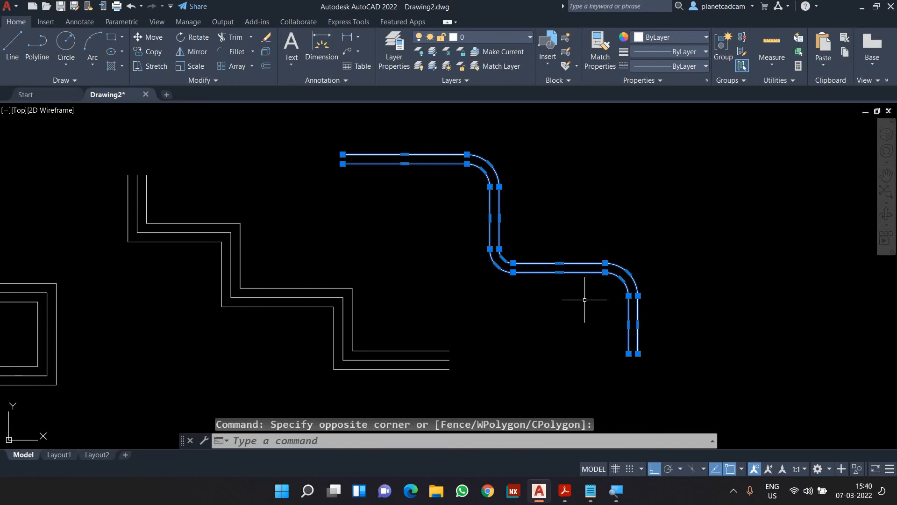
{"action": "key", "text": "Delete"}
Close the Drawing2 file without saving its changes
{"action": "scroll", "coordinate": [582, 296], "scroll_direction": "down", "scroll_amount": 2}
{"action": "mouse_move", "coordinate": [537, 301]}
{"action": "middle_mouse_down"}
{"action": "mouse_move", "coordinate": [702, 281]}
{"action": "mouse_move", "coordinate": [709, 266]}
{"action": "middle_mouse_up"}
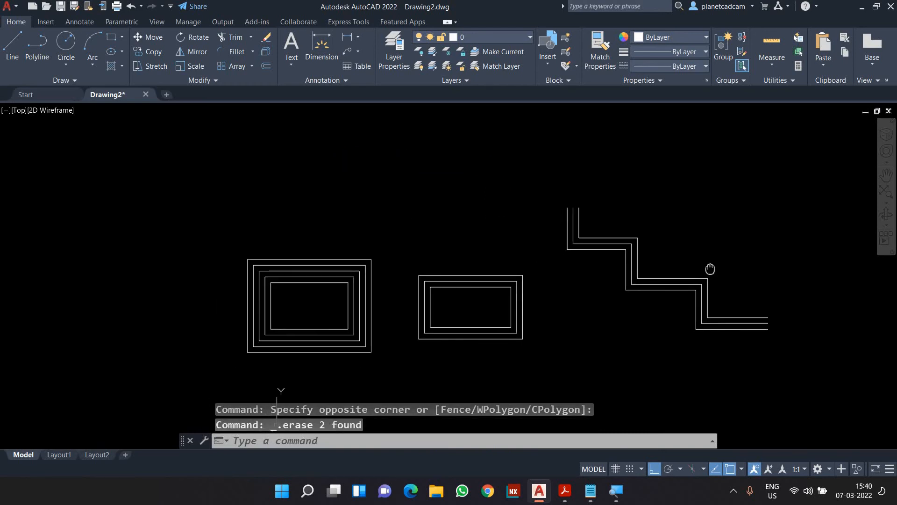
{"action": "left_click", "coordinate": [145, 95]}
{"action": "left_click", "coordinate": [451, 269]}
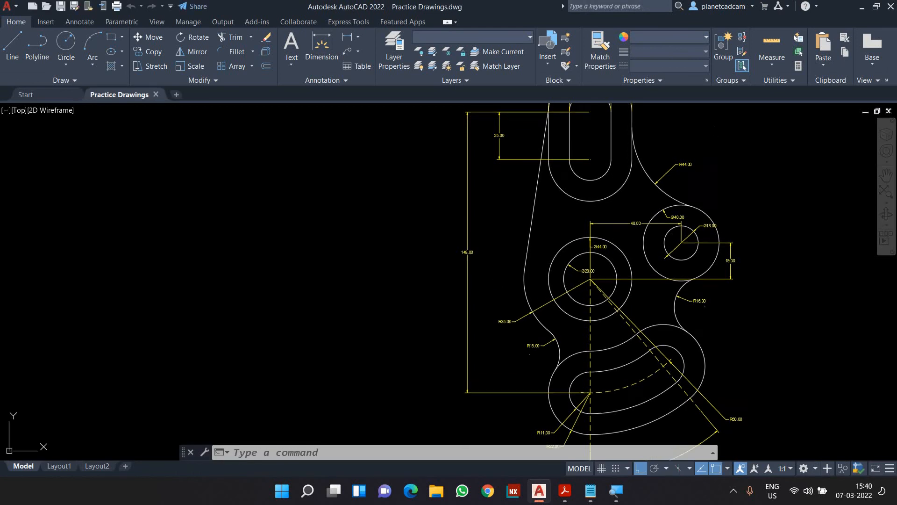
Look over the exercises in Practice Drawings and focus on the dimensioned part with the straight and curved slots
{"action": "scroll", "coordinate": [495, 288], "scroll_direction": "down", "scroll_amount": 2}
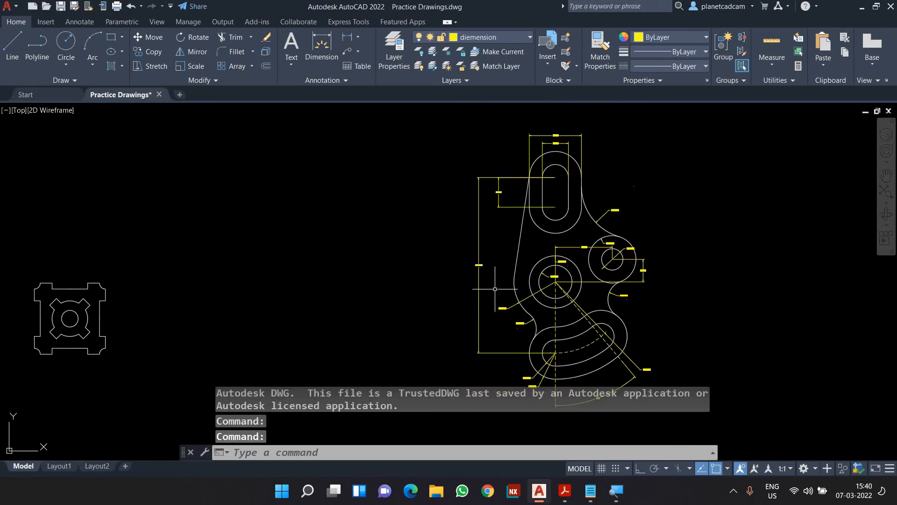
{"action": "scroll", "coordinate": [495, 288], "scroll_direction": "down", "scroll_amount": 3}
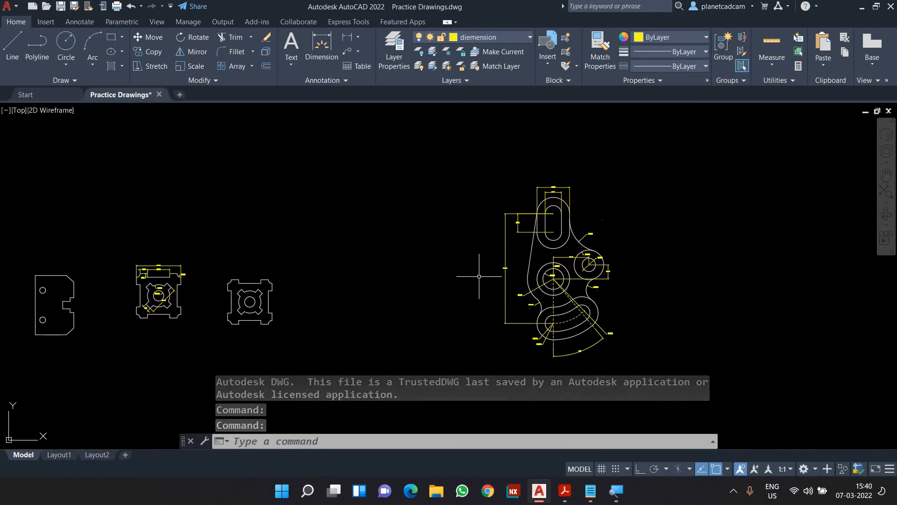
{"action": "middle_click_drag", "start_coordinate": [346, 300], "coordinate": [578, 290]}
{"action": "scroll", "coordinate": [577, 290], "scroll_direction": "down", "scroll_amount": 2}
{"action": "scroll", "coordinate": [270, 301], "scroll_direction": "down", "scroll_amount": 1}
{"action": "mouse_move", "coordinate": [220, 315]}
{"action": "middle_mouse_down"}
{"action": "mouse_move", "coordinate": [423, 298]}
{"action": "mouse_move", "coordinate": [292, 299]}
{"action": "middle_mouse_up"}
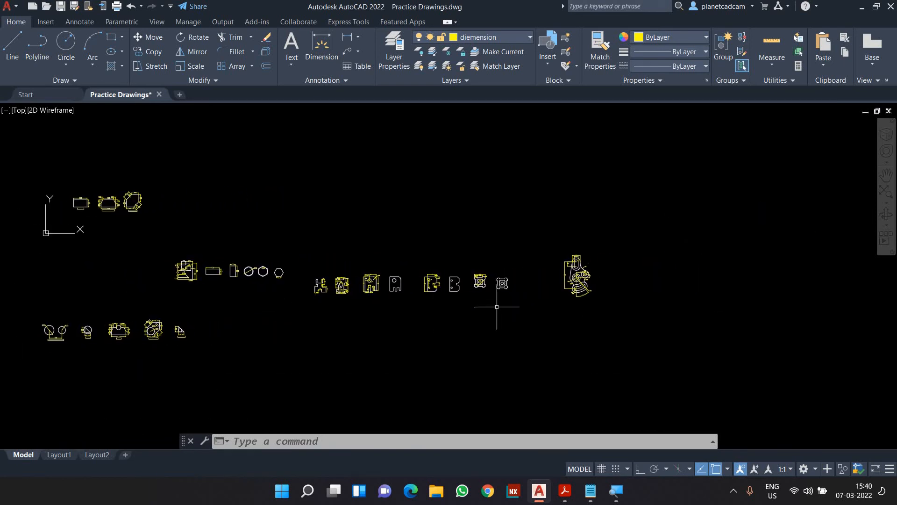
{"action": "scroll", "coordinate": [582, 279], "scroll_direction": "up", "scroll_amount": 6}
{"action": "scroll", "coordinate": [582, 279], "scroll_direction": "down", "scroll_amount": 3}
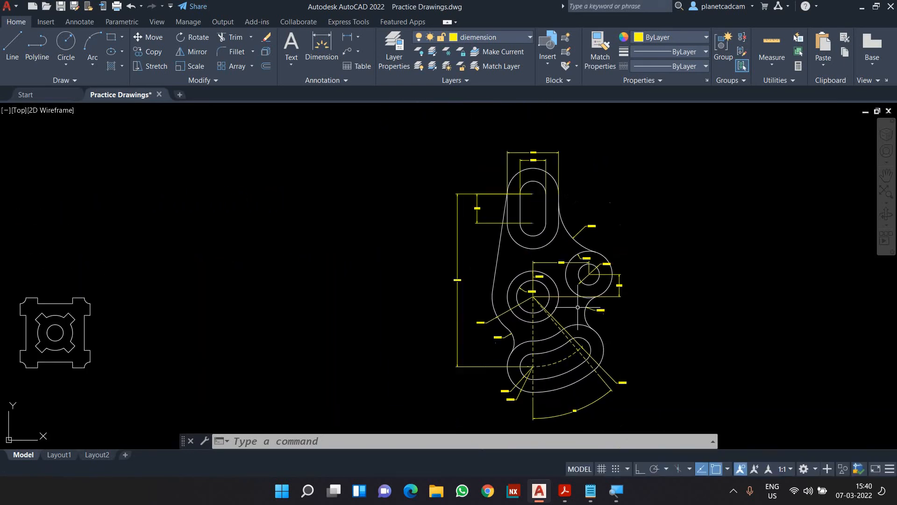
{"action": "middle_click_drag", "start_coordinate": [577, 309], "coordinate": [572, 303]}
{"action": "scroll", "coordinate": [589, 316], "scroll_direction": "up", "scroll_amount": 2}
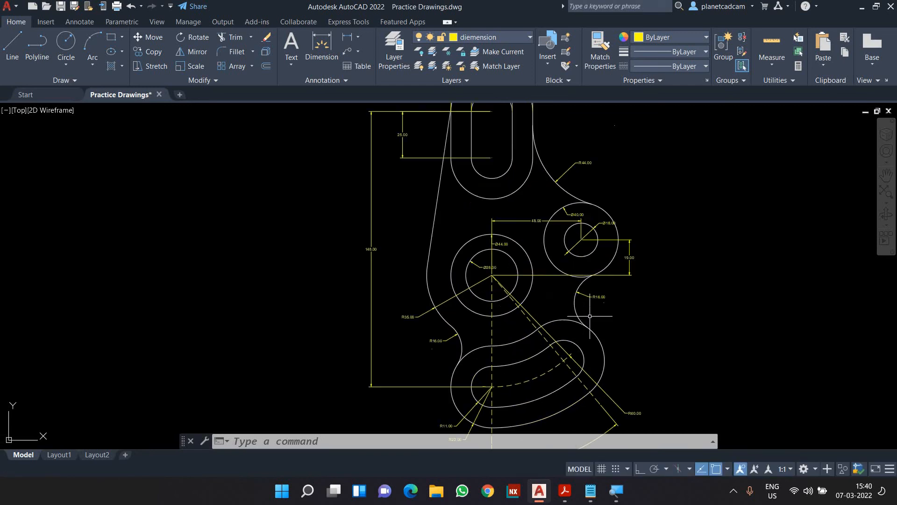
Modify the Copy of ISO-25 dimension style with larger arrowheads and a text height of 3
{"action": "scroll", "coordinate": [590, 315], "scroll_direction": "down", "scroll_amount": 2}
{"action": "type", "text": "D"}
{"action": "key", "text": "Return"}
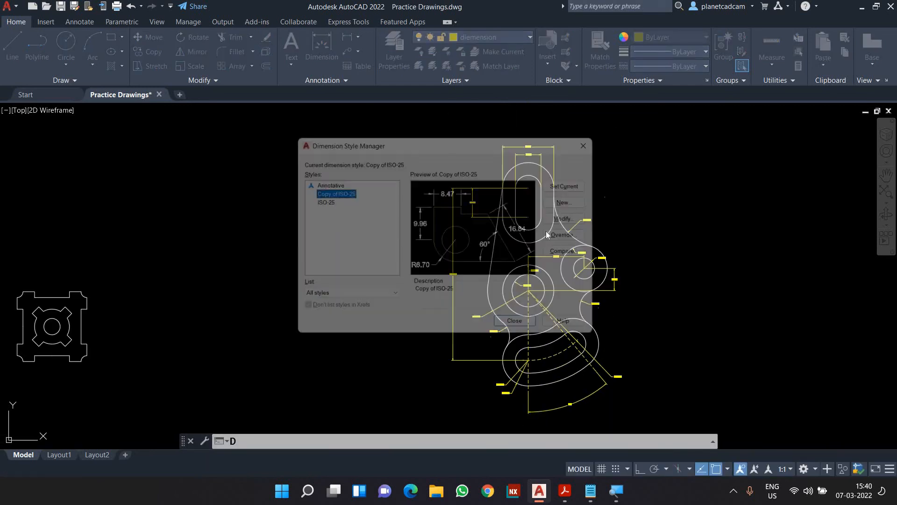
{"action": "left_click", "coordinate": [579, 218]}
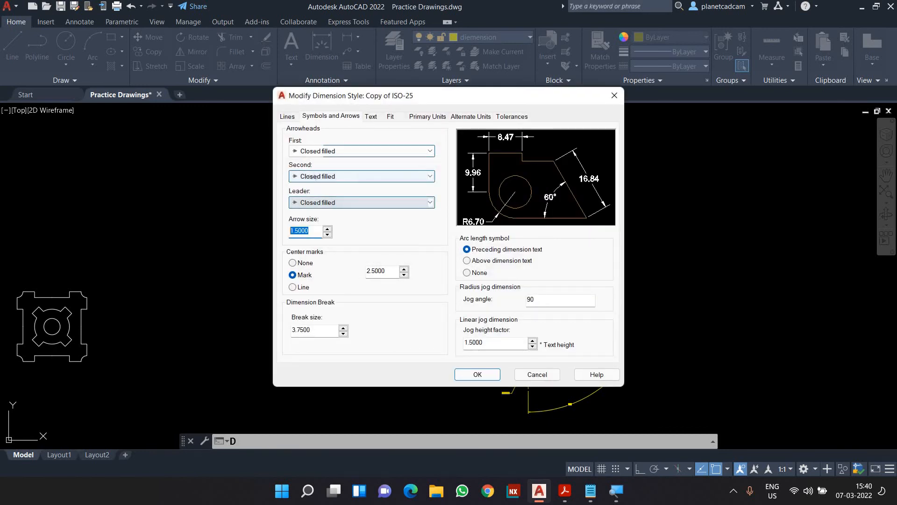
{"action": "left_click", "coordinate": [371, 115]}
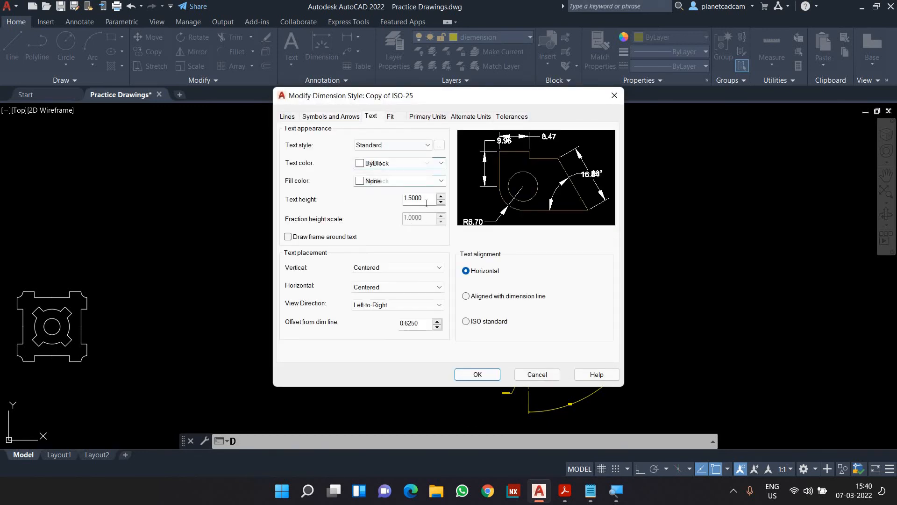
{"action": "left_click", "coordinate": [476, 374]}
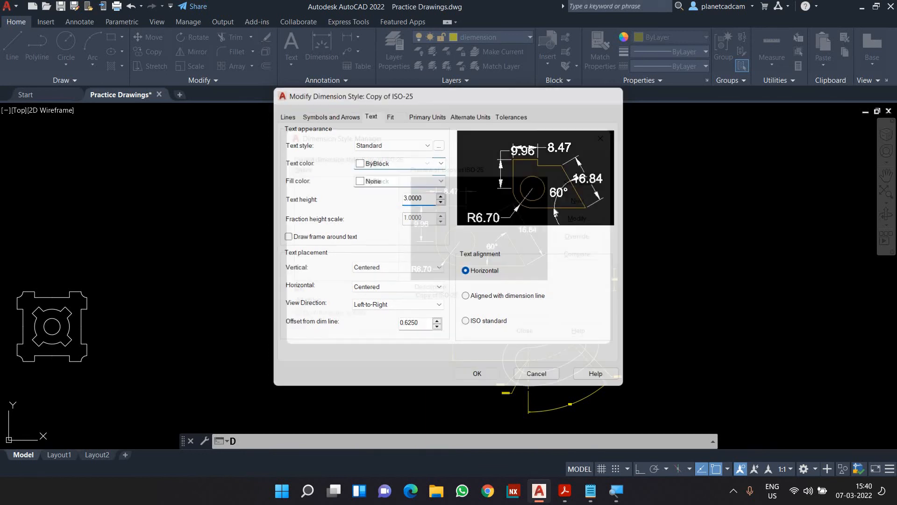
{"action": "left_click", "coordinate": [525, 330]}
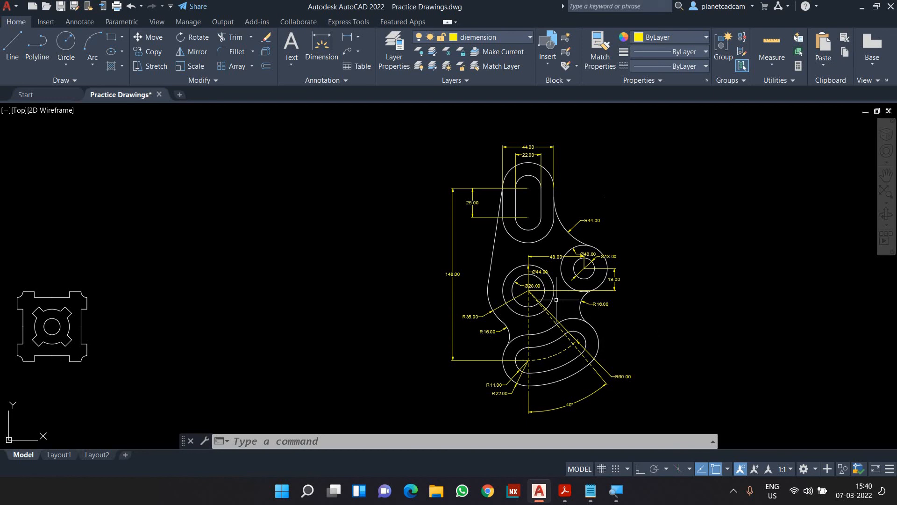
Examine the dimensions of the central circles, the circles to their right and the curved slot below
{"action": "scroll", "coordinate": [555, 300], "scroll_direction": "up", "scroll_amount": 4}
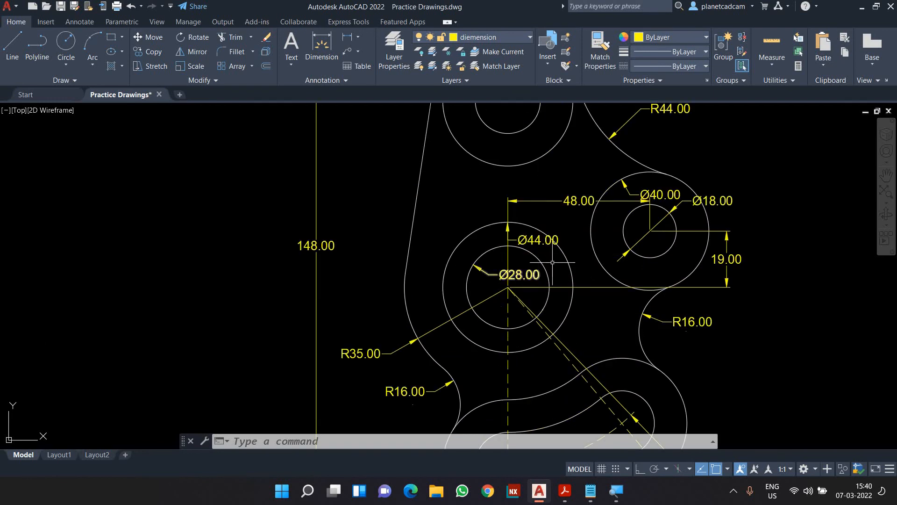
{"action": "scroll", "coordinate": [540, 267], "scroll_direction": "up", "scroll_amount": 2}
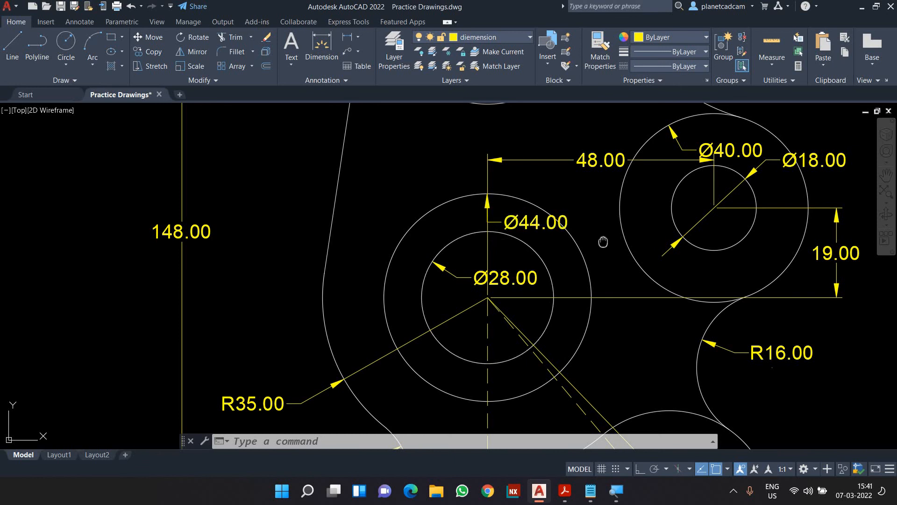
{"action": "mouse_move", "coordinate": [605, 240]}
{"action": "middle_mouse_down"}
{"action": "mouse_move", "coordinate": [521, 276]}
{"action": "mouse_move", "coordinate": [488, 274]}
{"action": "middle_mouse_up"}
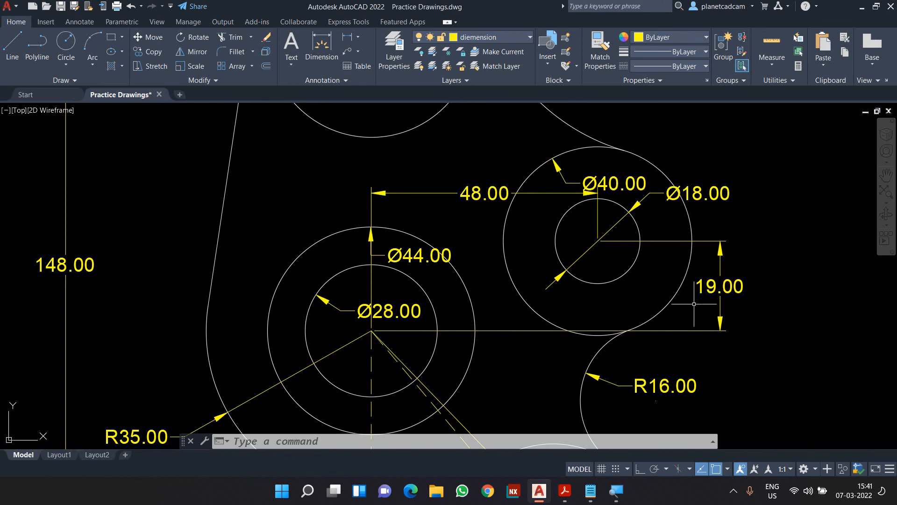
{"action": "scroll", "coordinate": [688, 270], "scroll_direction": "down", "scroll_amount": 3}
{"action": "mouse_move", "coordinate": [636, 359]}
{"action": "middle_mouse_down"}
{"action": "mouse_move", "coordinate": [626, 237]}
{"action": "mouse_move", "coordinate": [634, 154]}
{"action": "middle_mouse_up"}
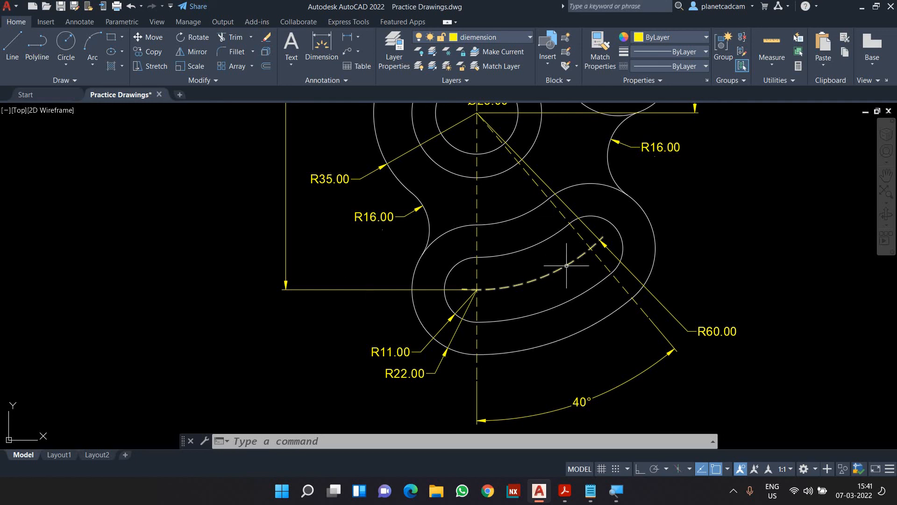
{"action": "scroll", "coordinate": [546, 347], "scroll_direction": "down", "scroll_amount": 5}
{"action": "scroll", "coordinate": [486, 325], "scroll_direction": "up", "scroll_amount": 3}
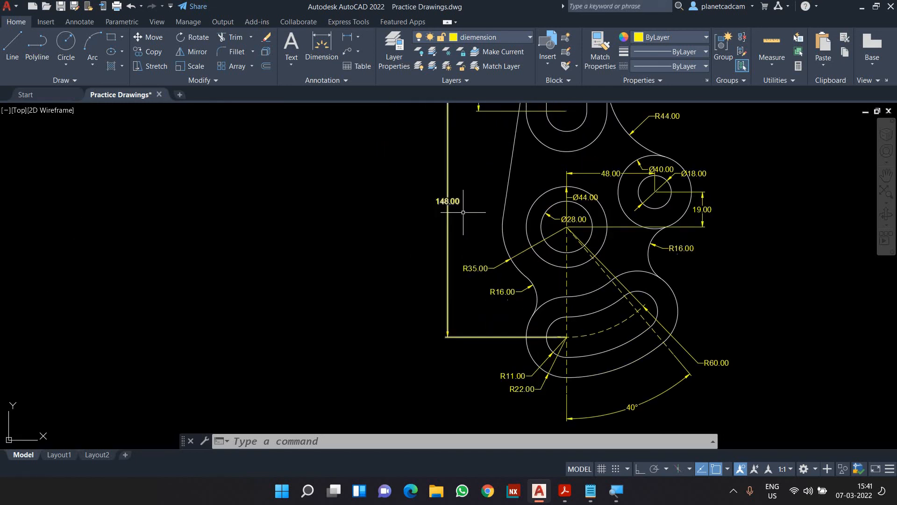
Examine the dimensions of the upper straight slot, the connecting arcs and the slanted left edge, ending with the whole part
{"action": "middle_click_drag", "start_coordinate": [468, 217], "coordinate": [462, 307]}
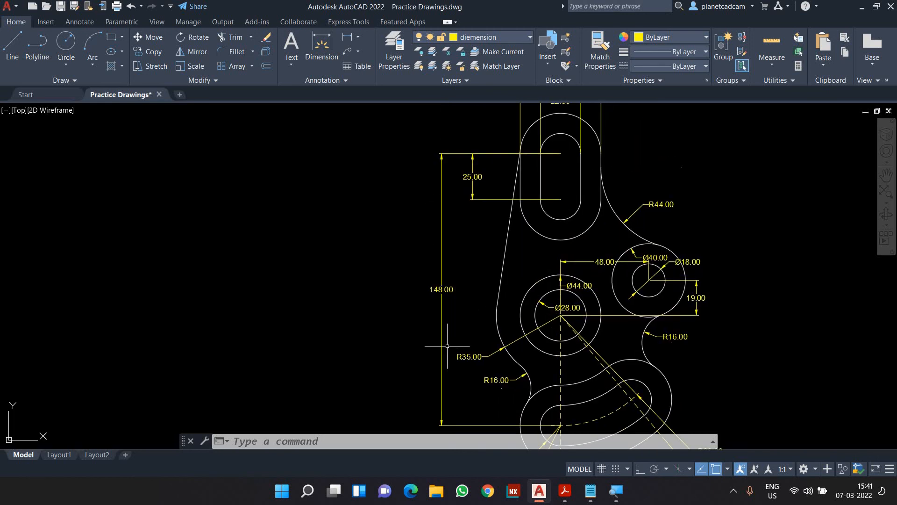
{"action": "middle_click_drag", "start_coordinate": [502, 200], "coordinate": [494, 264]}
{"action": "scroll", "coordinate": [570, 235], "scroll_direction": "up", "scroll_amount": 3}
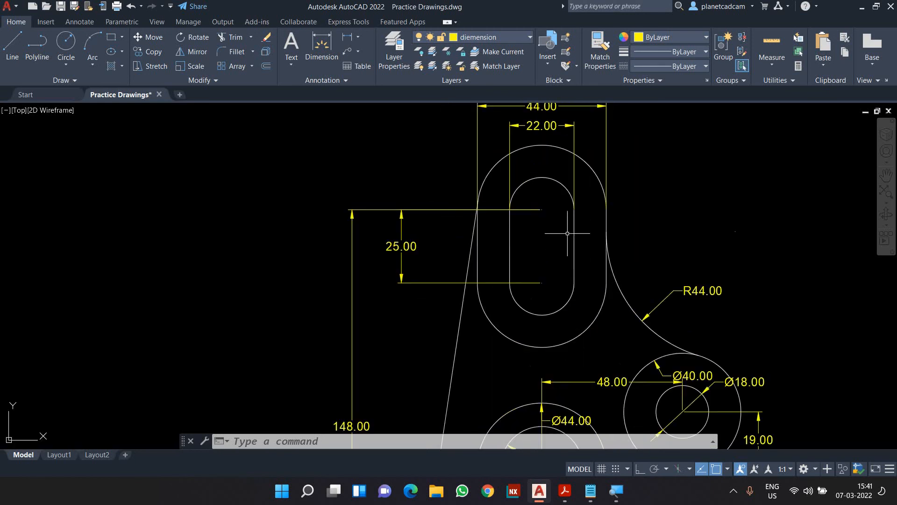
{"action": "middle_click_drag", "start_coordinate": [570, 234], "coordinate": [575, 274]}
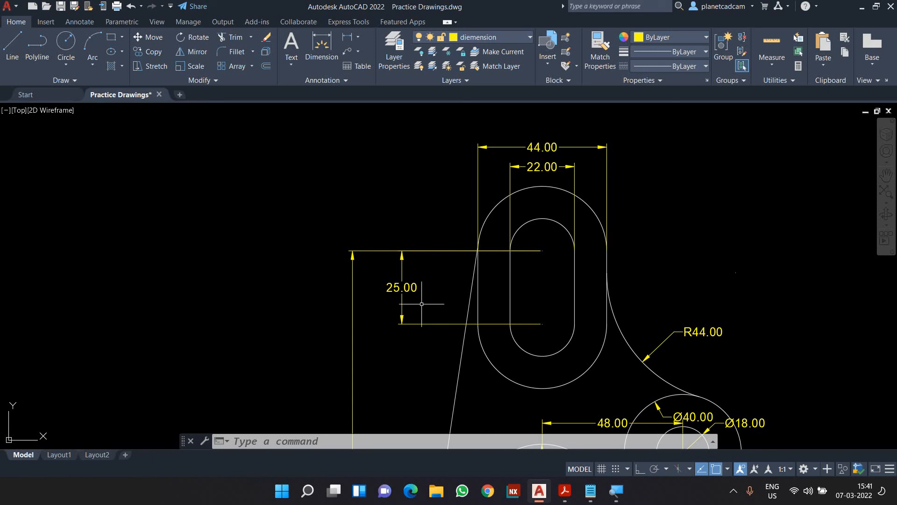
{"action": "middle_click_drag", "start_coordinate": [564, 303], "coordinate": [464, 254]}
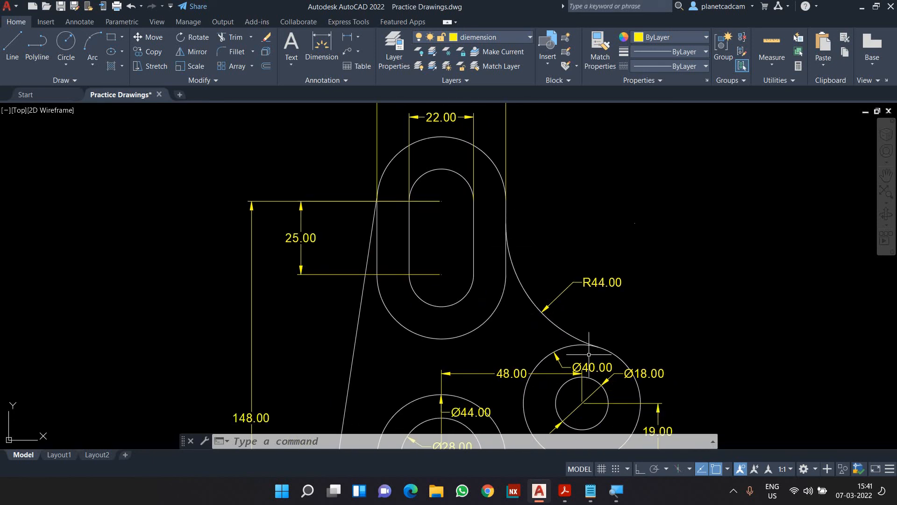
{"action": "scroll", "coordinate": [589, 302], "scroll_direction": "down", "scroll_amount": 4}
{"action": "scroll", "coordinate": [547, 304], "scroll_direction": "up", "scroll_amount": 4}
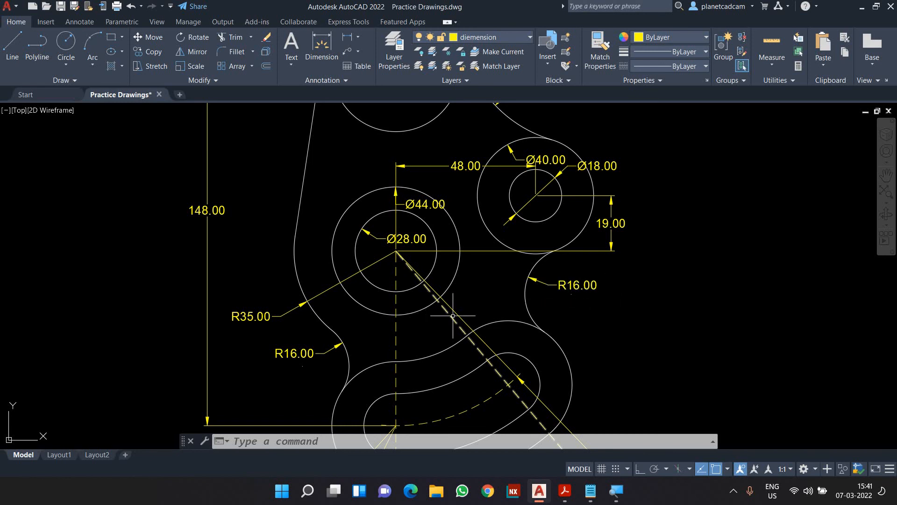
{"action": "middle_click_drag", "start_coordinate": [462, 320], "coordinate": [542, 303]}
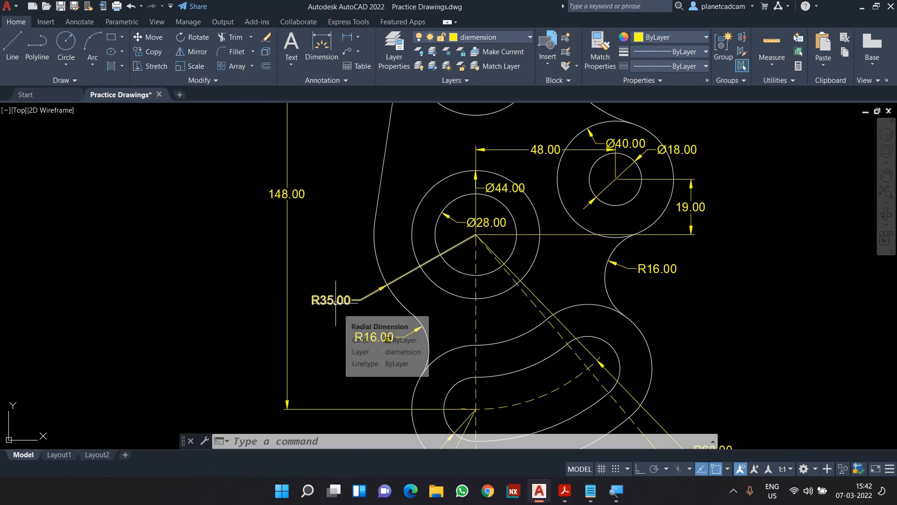
{"action": "middle_click_drag", "start_coordinate": [352, 213], "coordinate": [354, 315]}
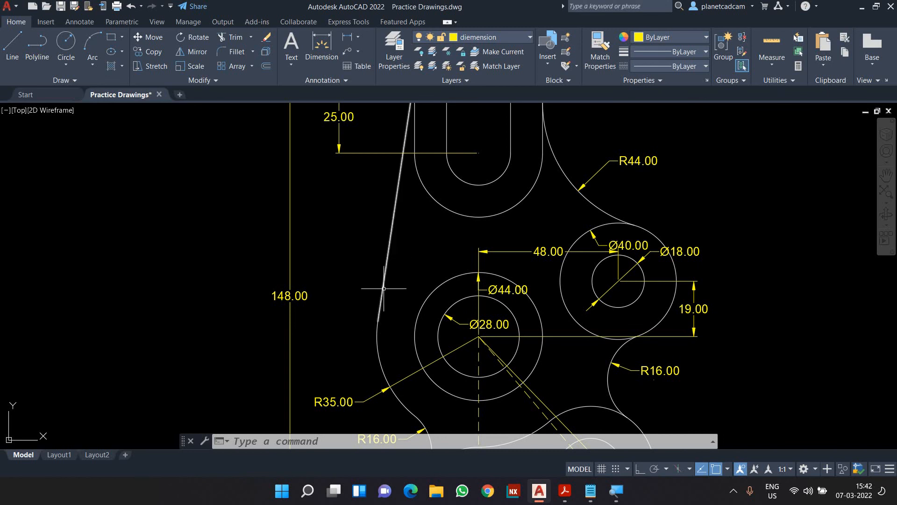
{"action": "middle_click_drag", "start_coordinate": [386, 224], "coordinate": [385, 302]}
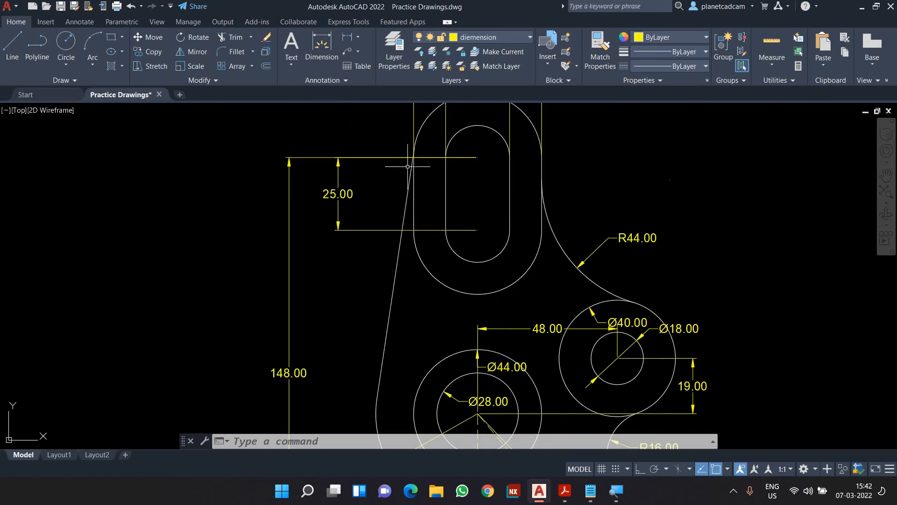
{"action": "scroll", "coordinate": [384, 265], "scroll_direction": "down", "scroll_amount": 3}
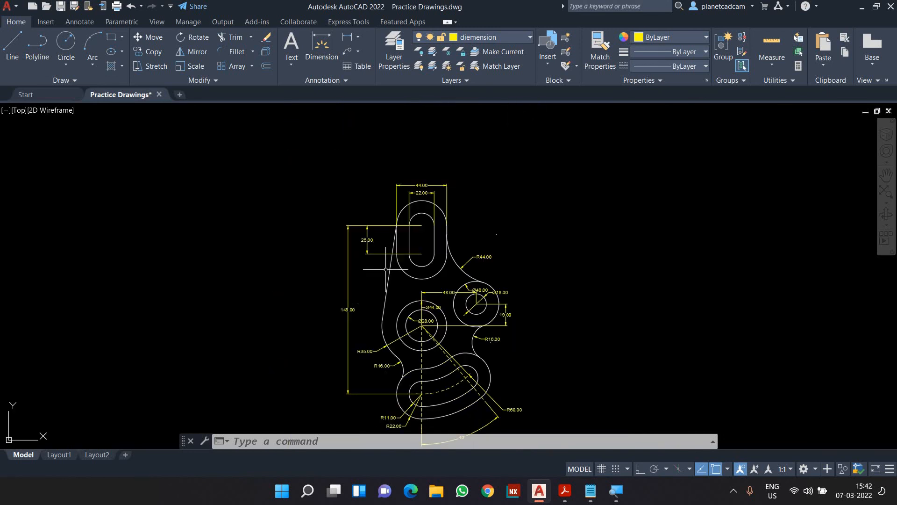
{"action": "middle_click_drag", "start_coordinate": [386, 314], "coordinate": [433, 279]}
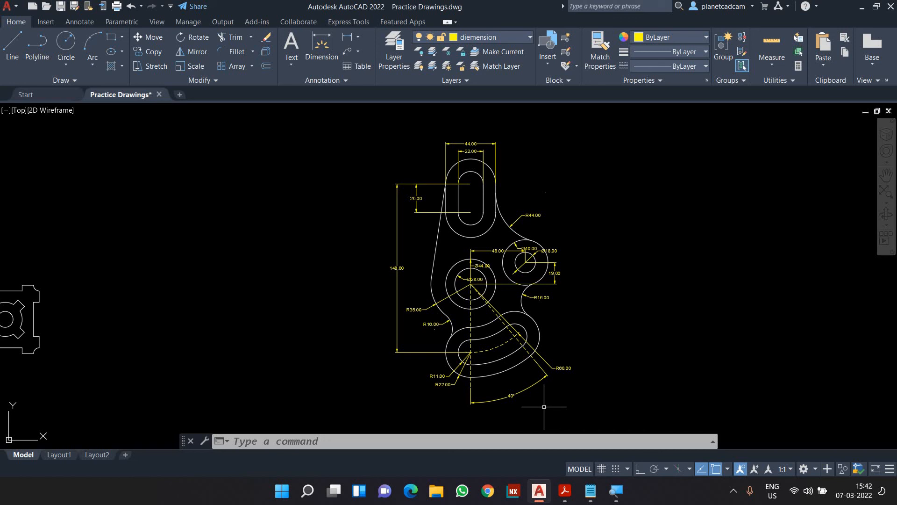
{"action": "left_click", "coordinate": [733, 490]}
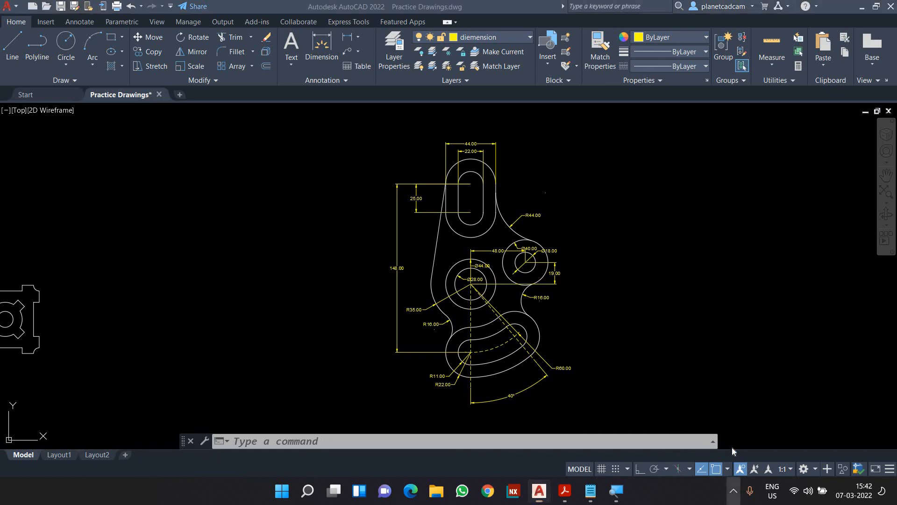